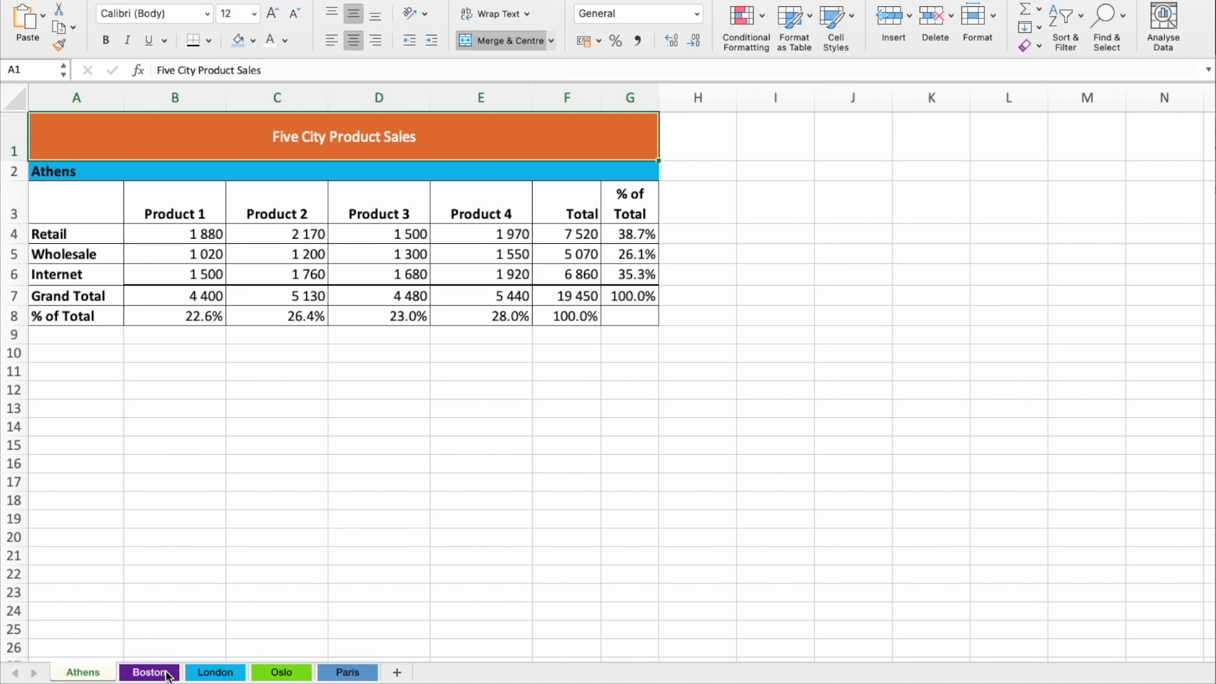
# Browse the Boston, London, Oslo and Paris city sheets in turn, ending on Paris
pyautogui.click(170, 675)
pyautogui.click(218, 676)
pyautogui.click(264, 676)
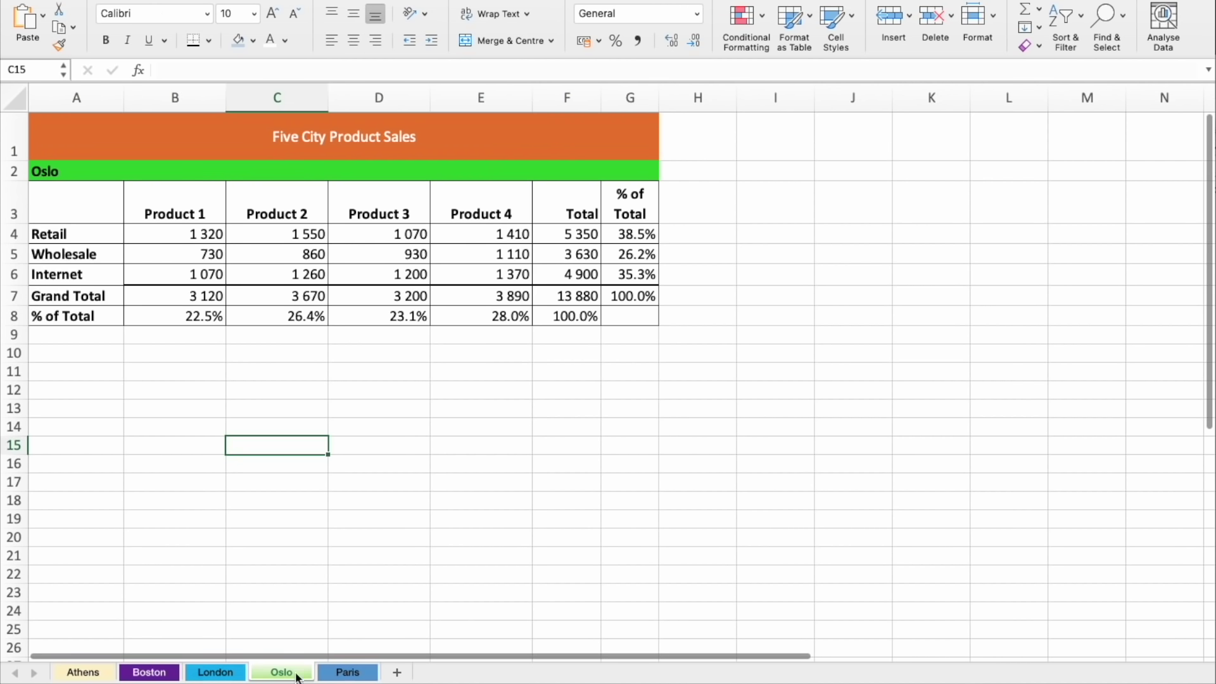
pyautogui.click(337, 677)
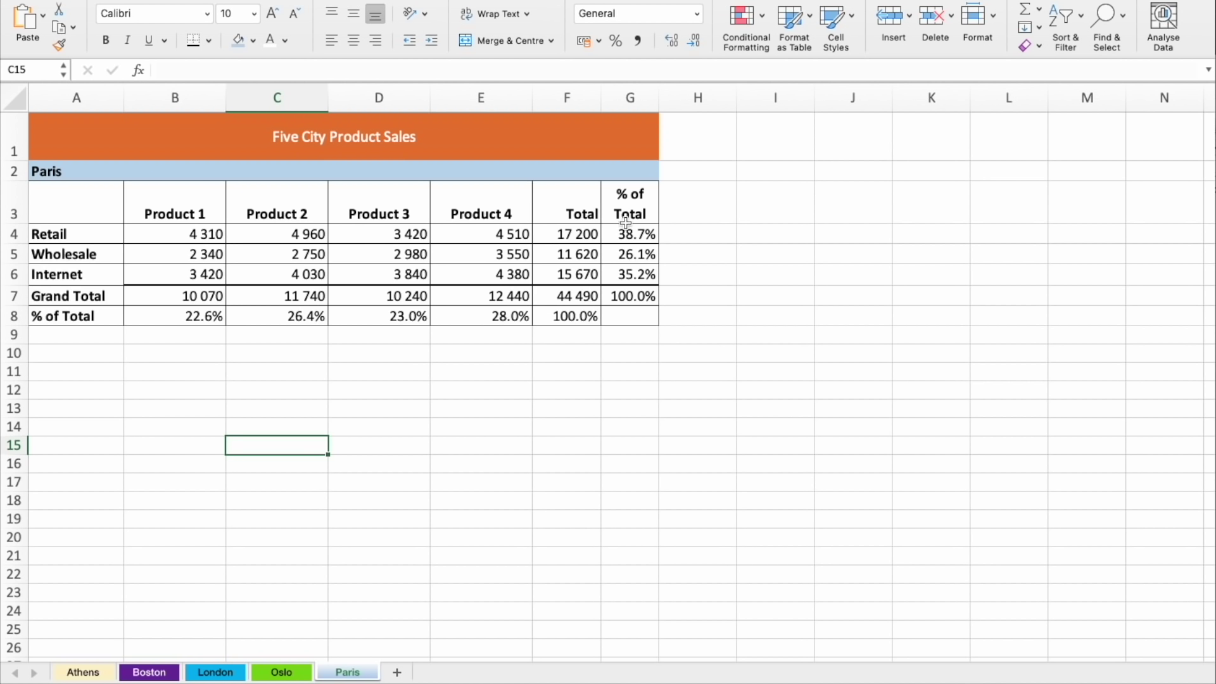
# Copy the Paris sheet and name the copy 'Summary'
pyautogui.moveTo(352, 677); pyautogui.dragTo(392, 676)
pyautogui.doubleClick(418, 674)
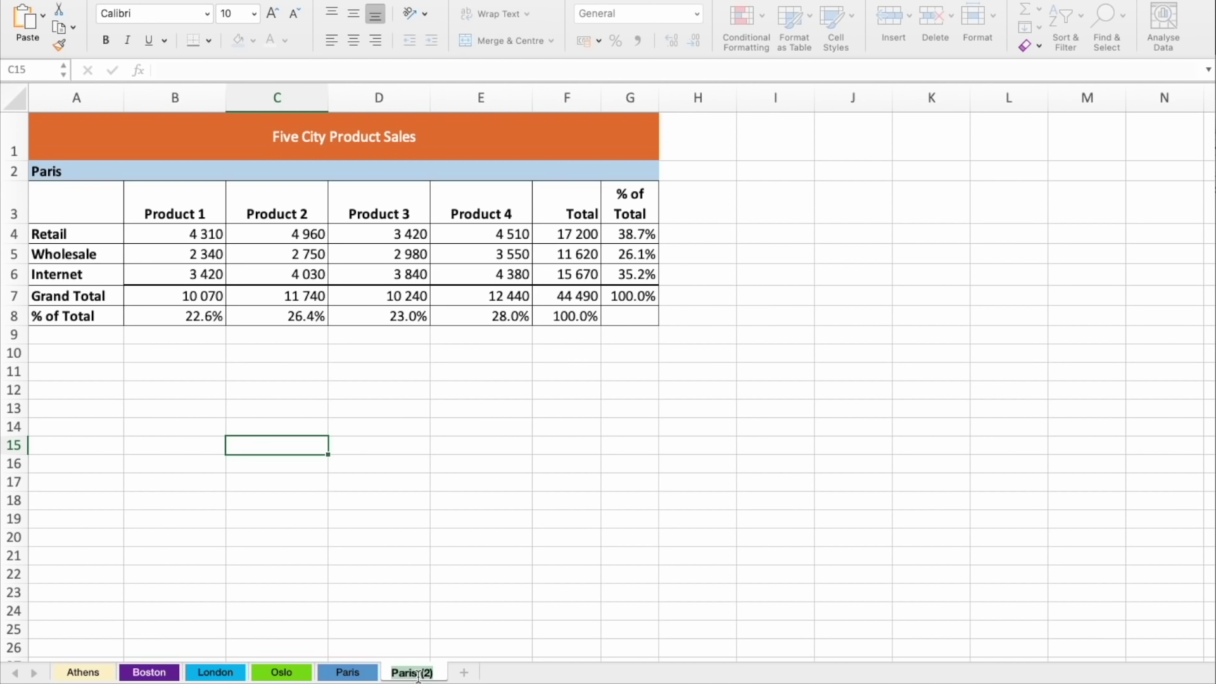
pyautogui.write('Summary')
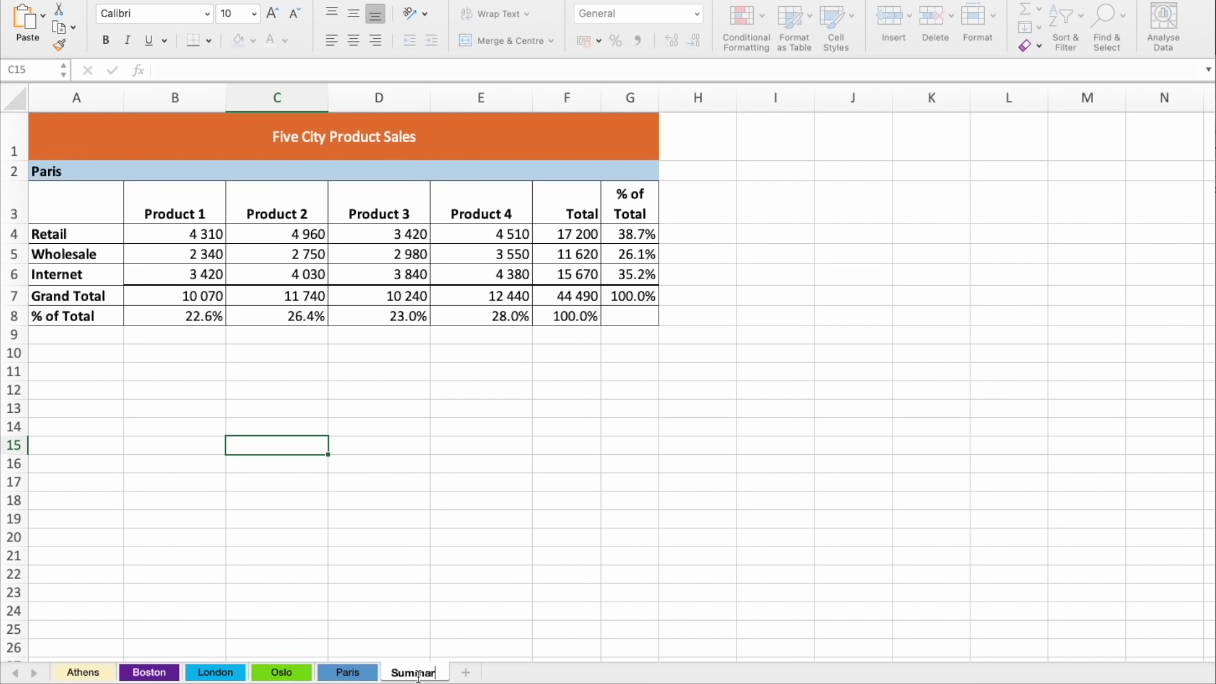
pyautogui.click(564, 538)
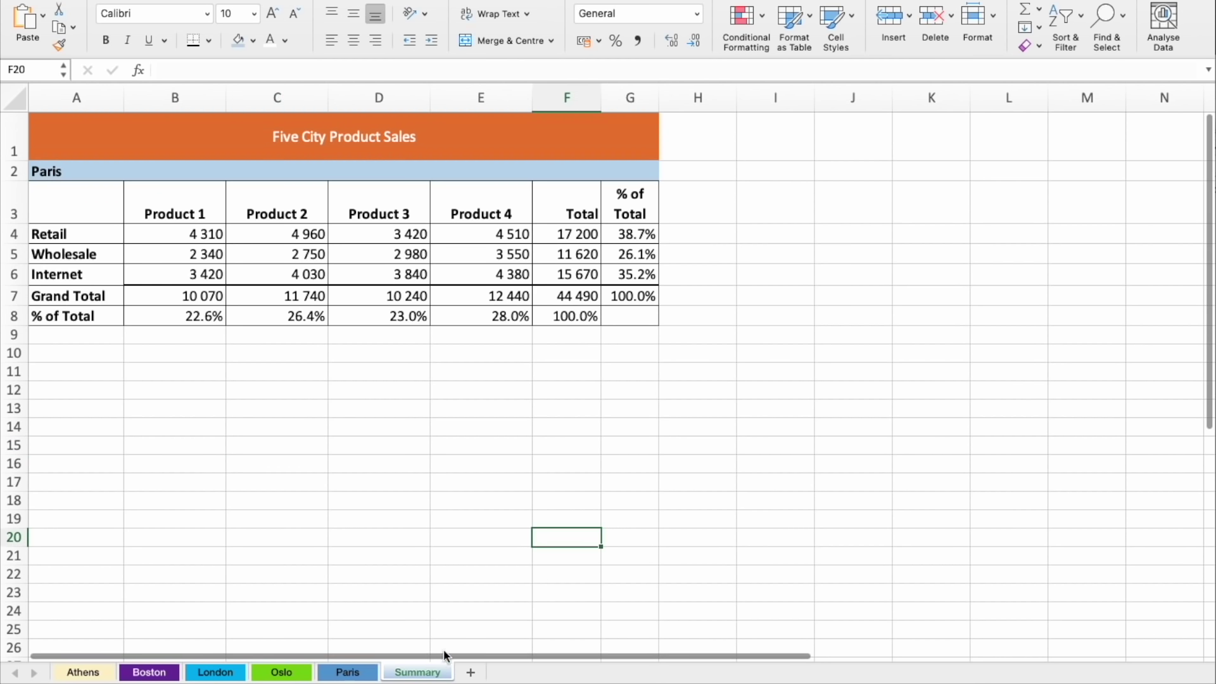
# Change the A2 heading to 'Summary' and clear the copied sales figures in B4:E6
pyautogui.click(51, 172)
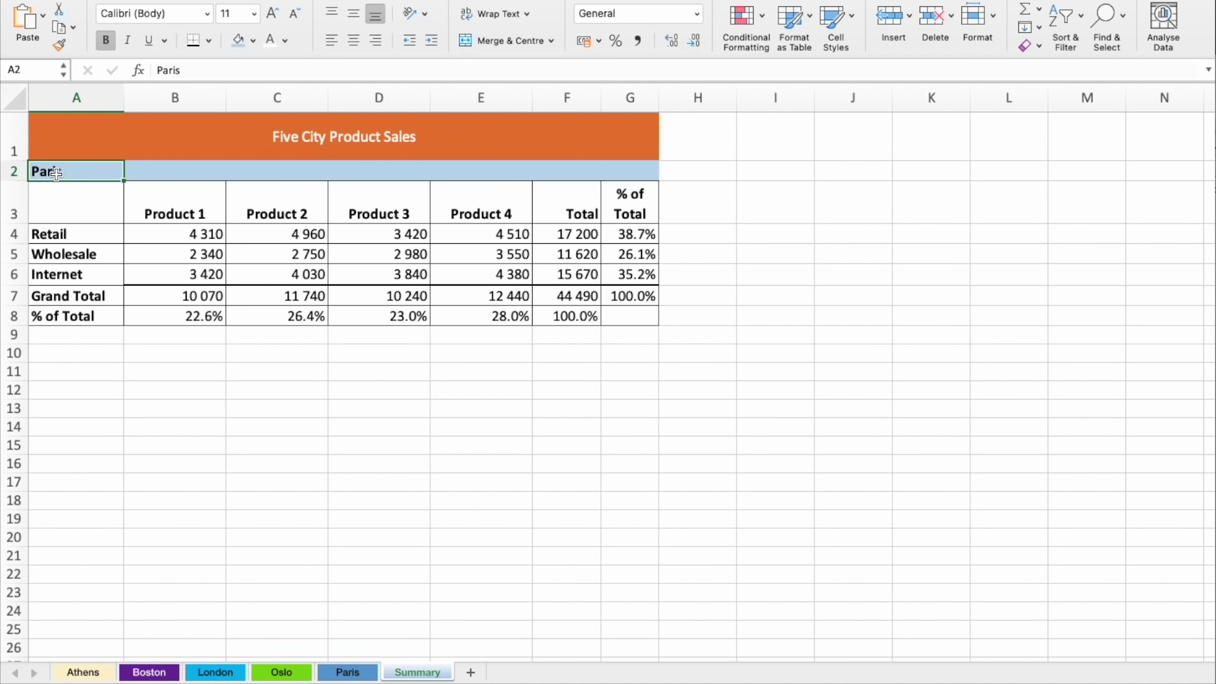
pyautogui.write('Summary')
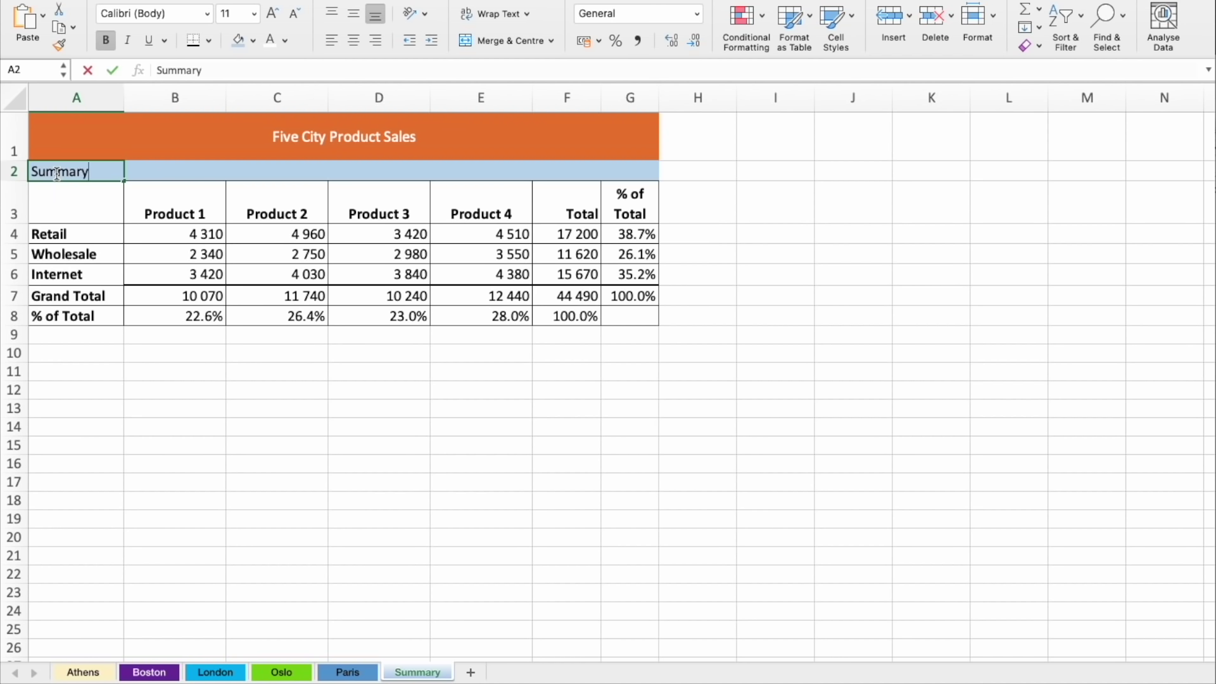
pyautogui.press('Return')
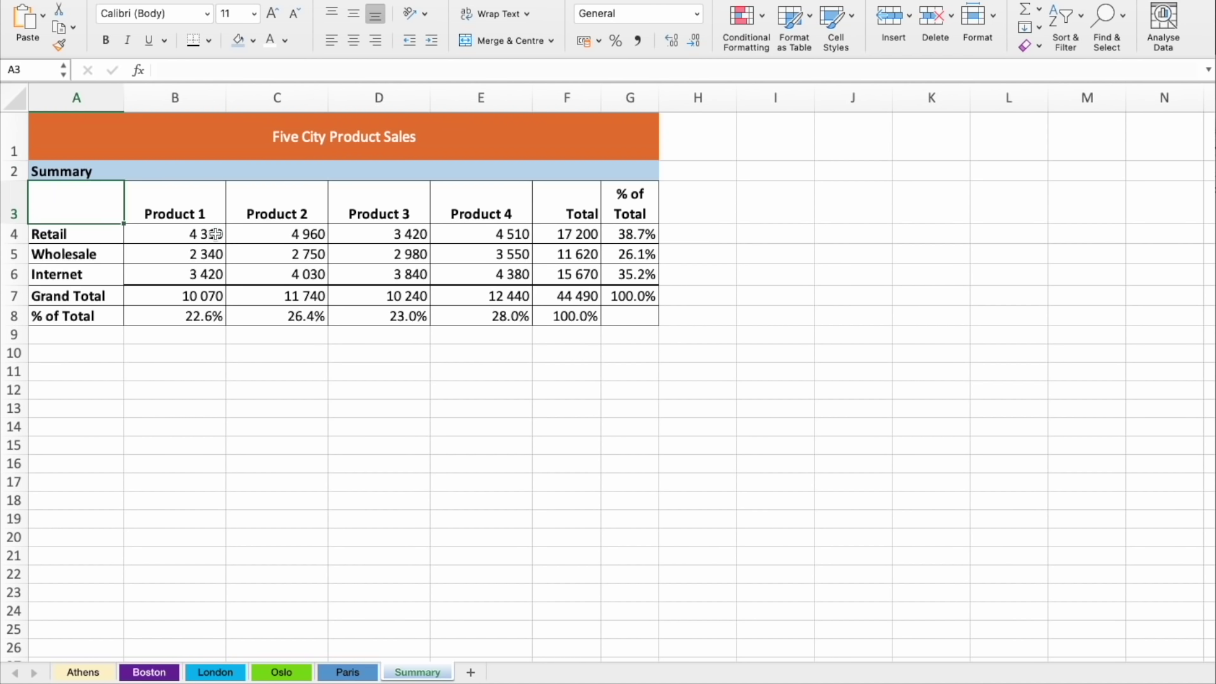
pyautogui.moveTo(198, 238); pyautogui.dragTo(482, 277)
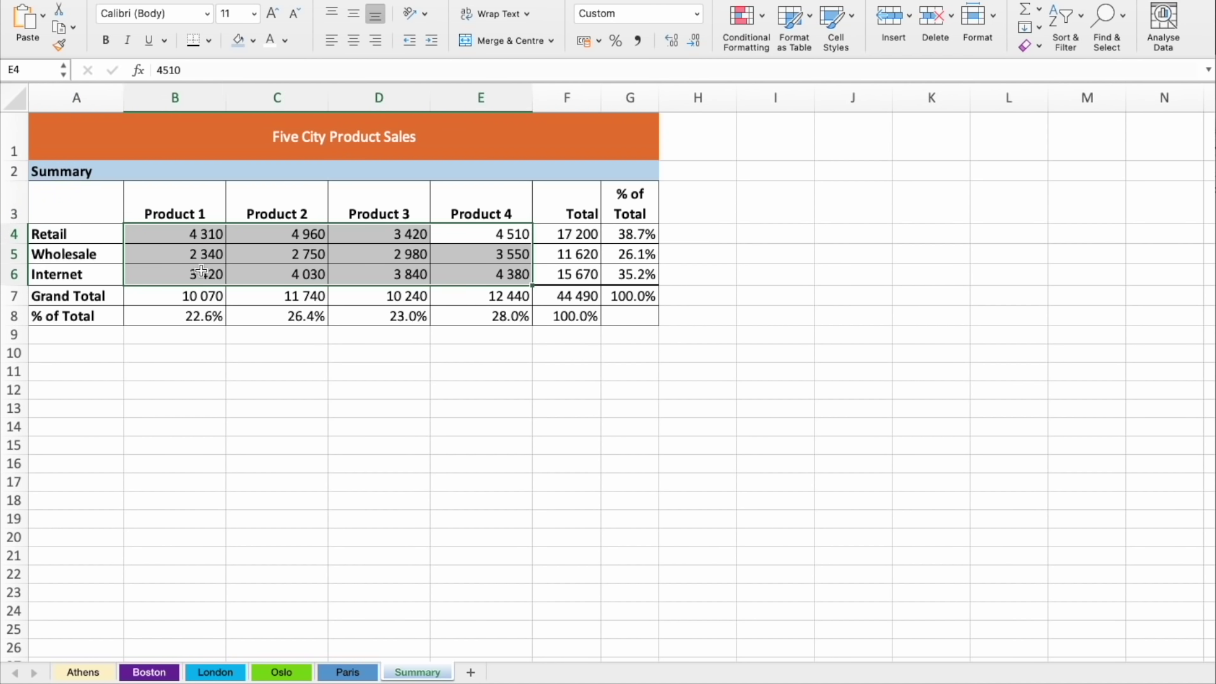
pyautogui.press('Delete')
# Start a formula in Summary B4 adding Athens!B4 and Boston!B4
pyautogui.click(175, 234)
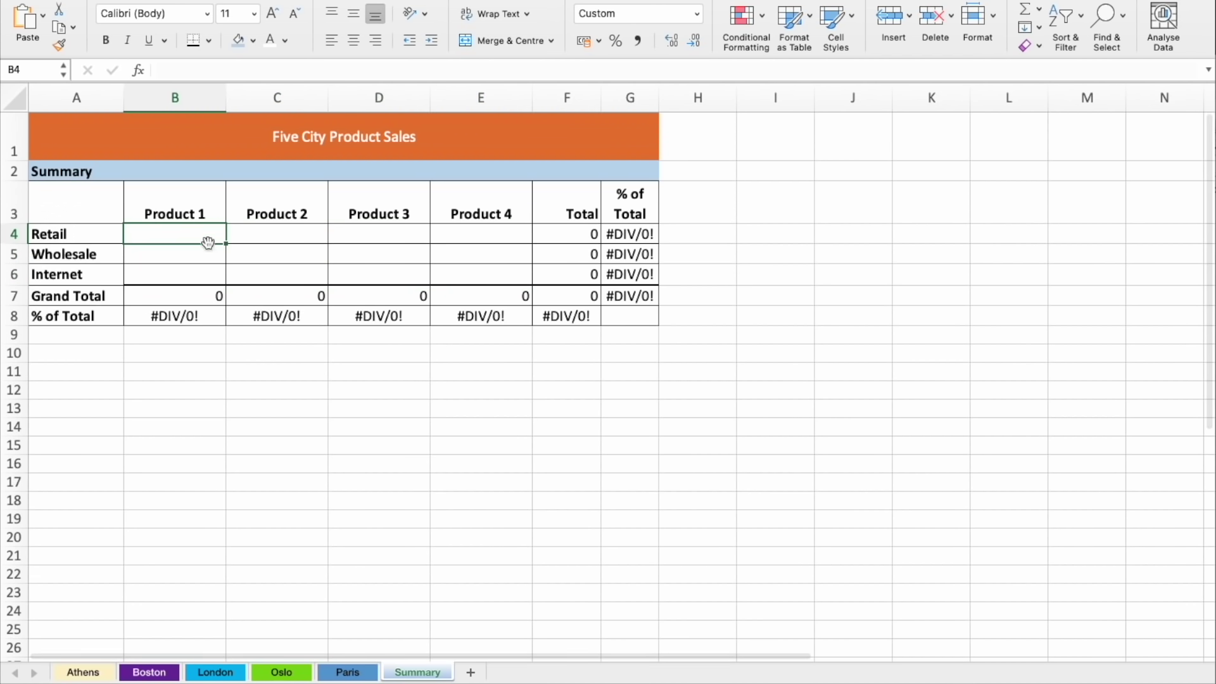
pyautogui.write('=')
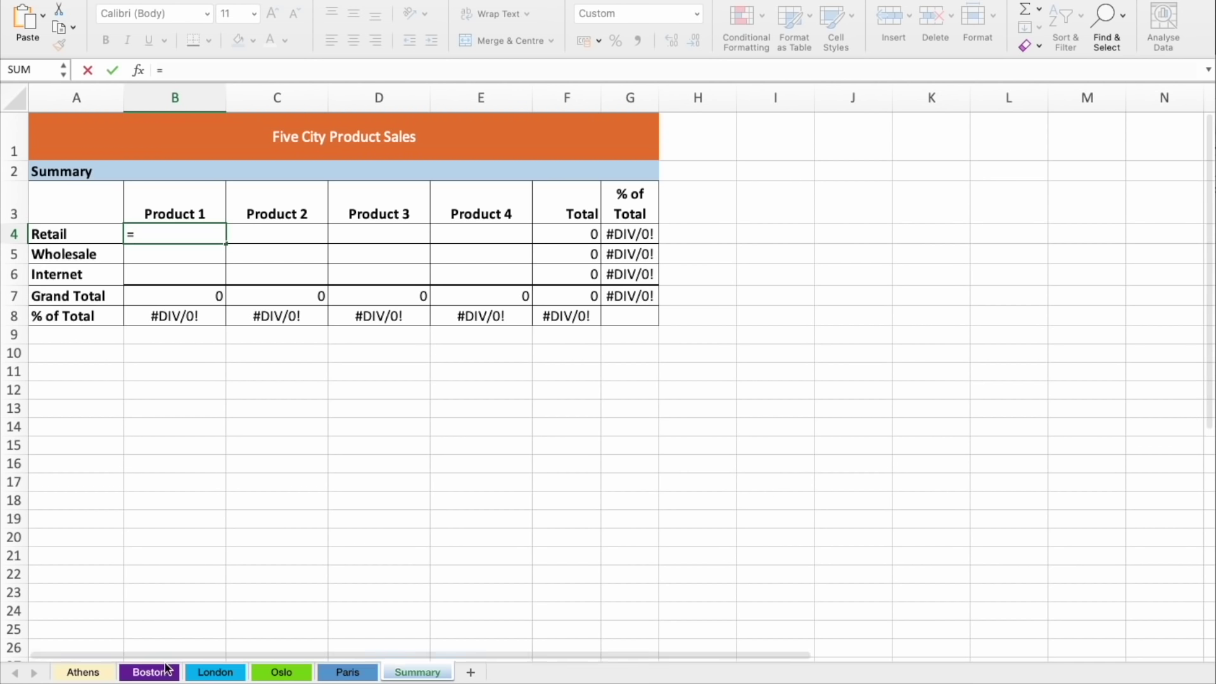
pyautogui.click(87, 672)
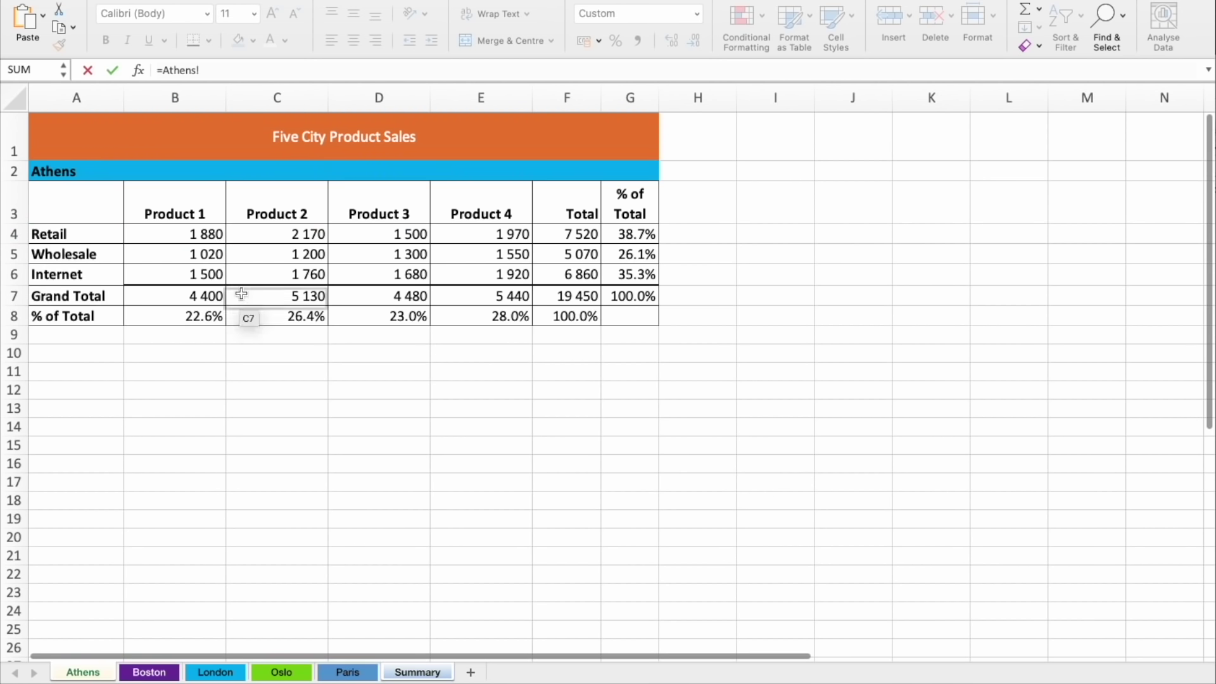
pyautogui.click(200, 237)
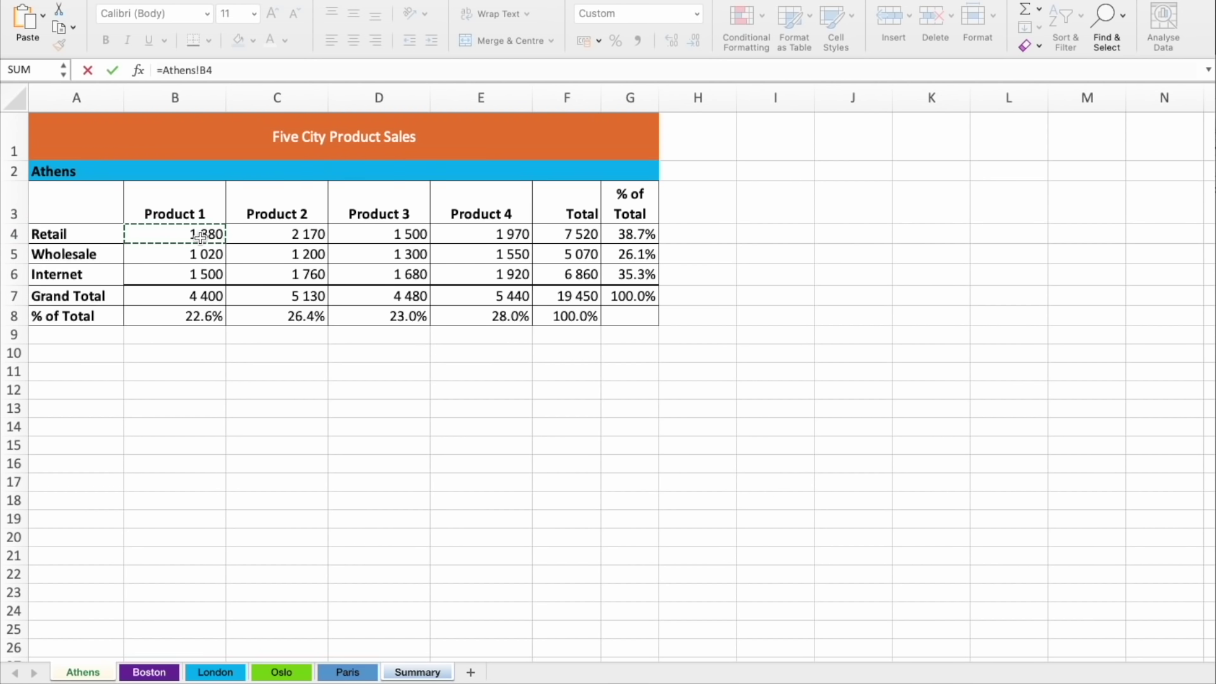
pyautogui.write('+')
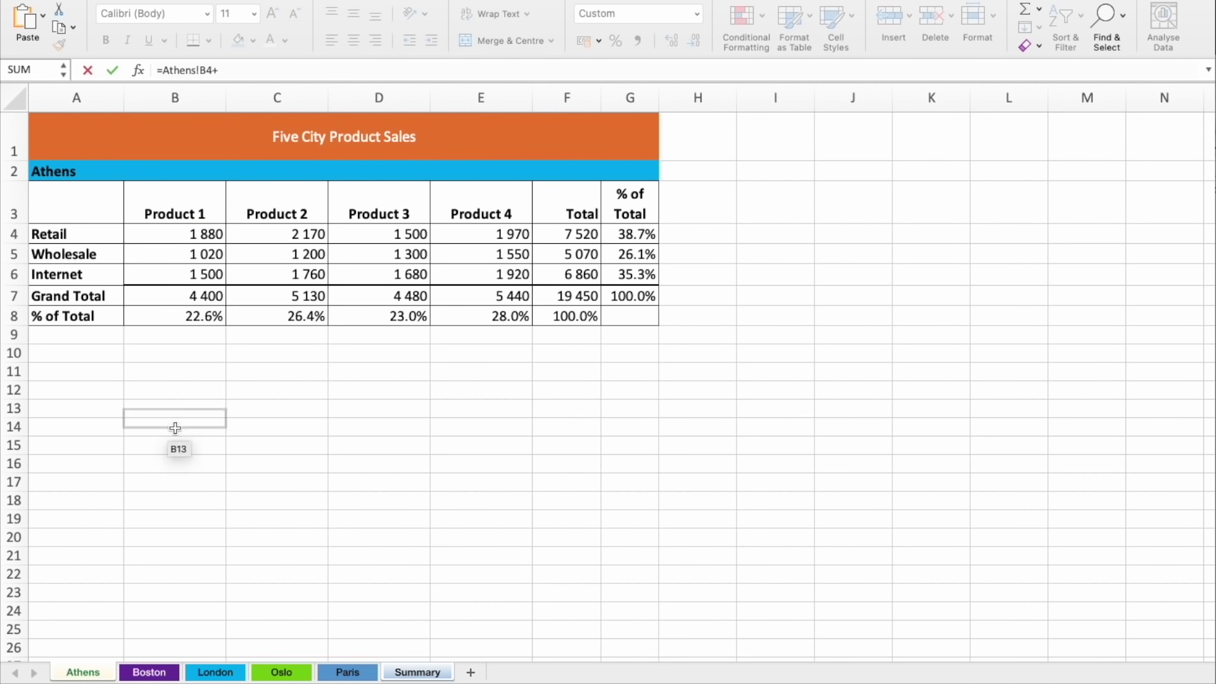
pyautogui.click(149, 672)
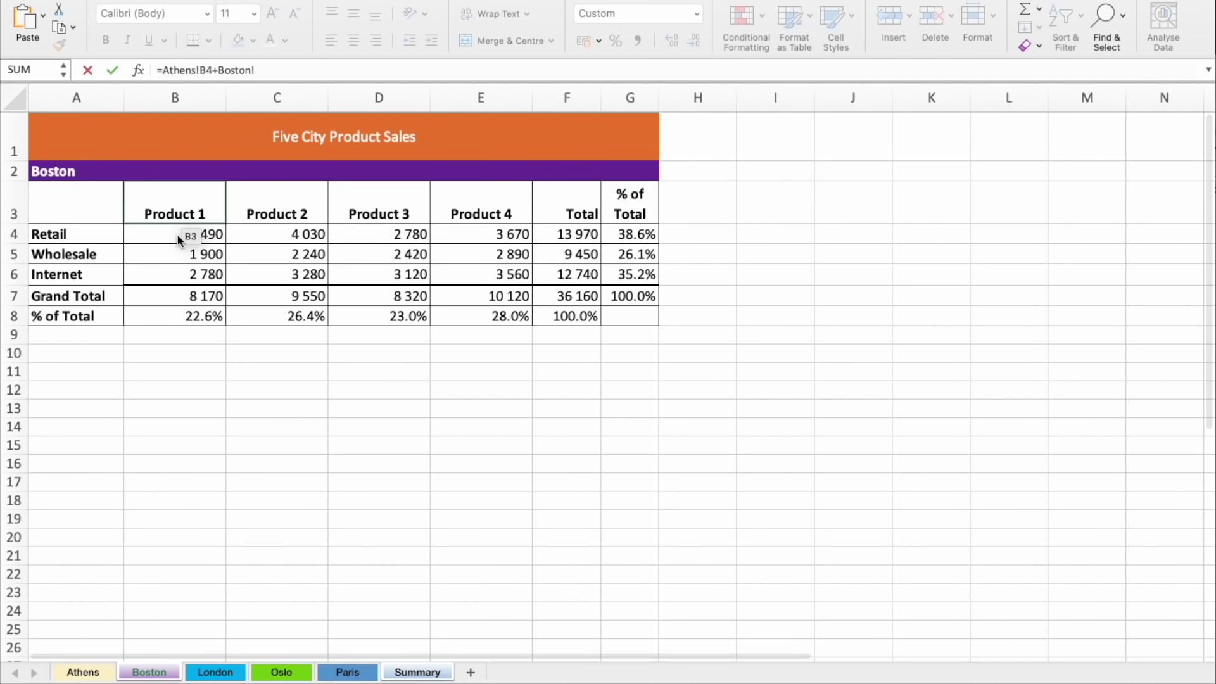
pyautogui.click(176, 238)
pyautogui.write('+')
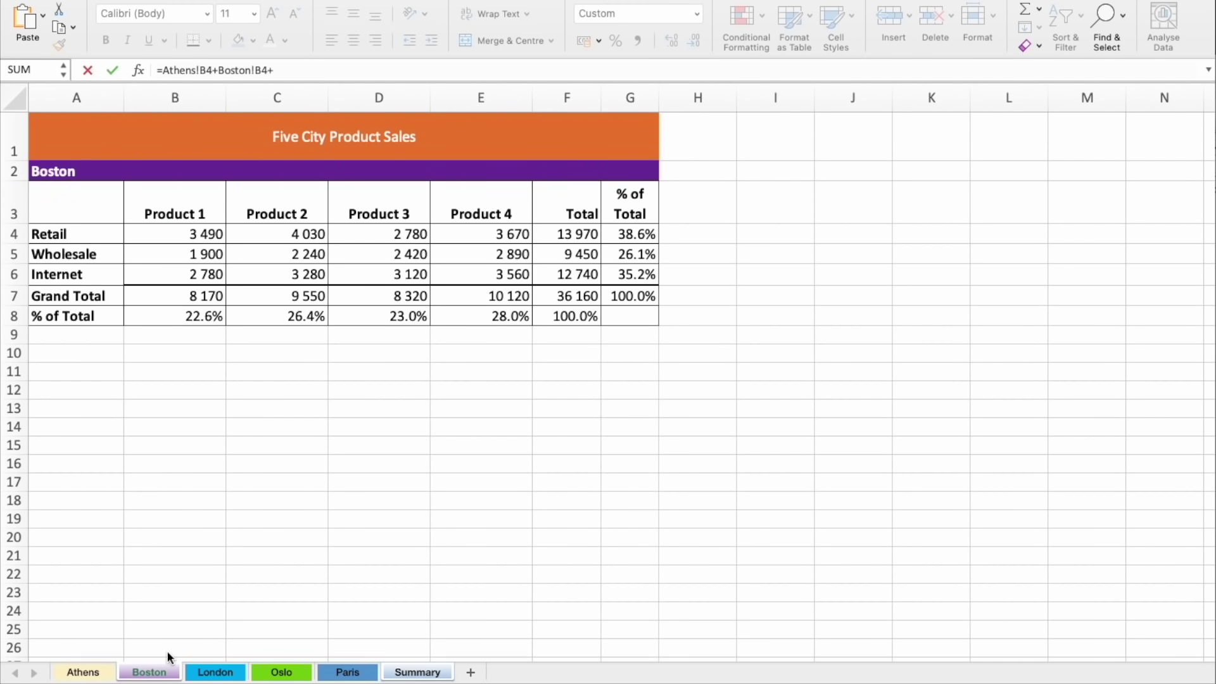
# Add London, Oslo and Paris B4 to the formula, then fill it across the product cells
pyautogui.click(210, 673)
pyautogui.click(183, 241)
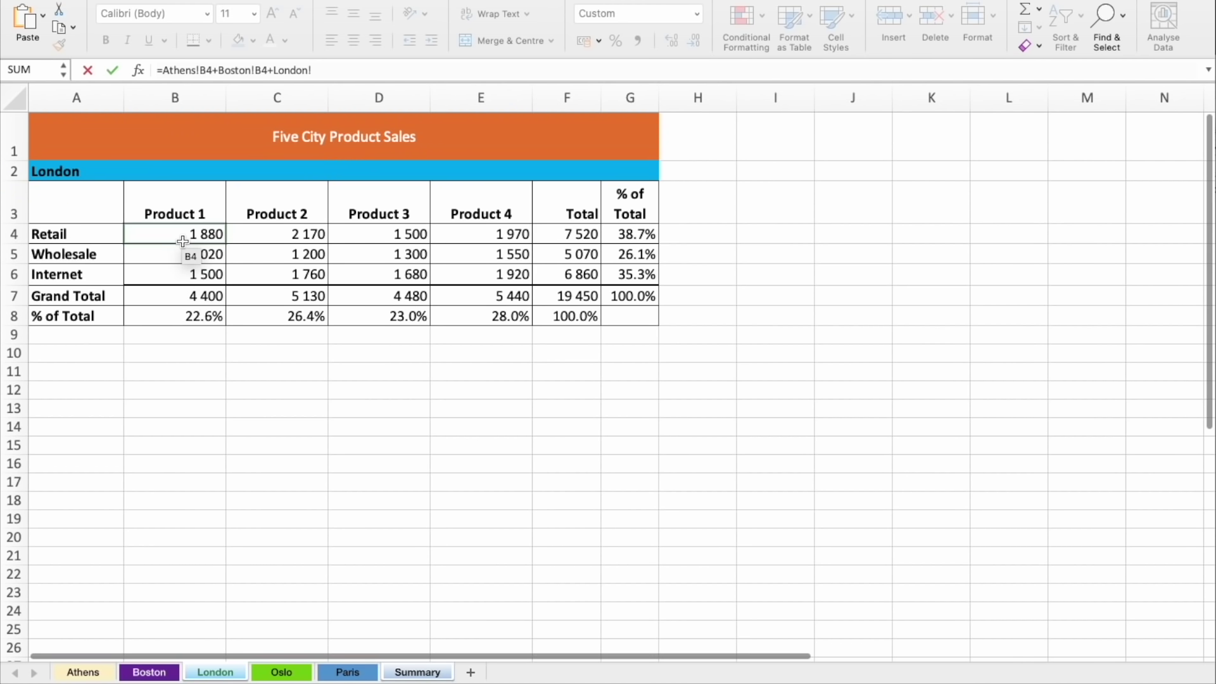
pyautogui.write('+')
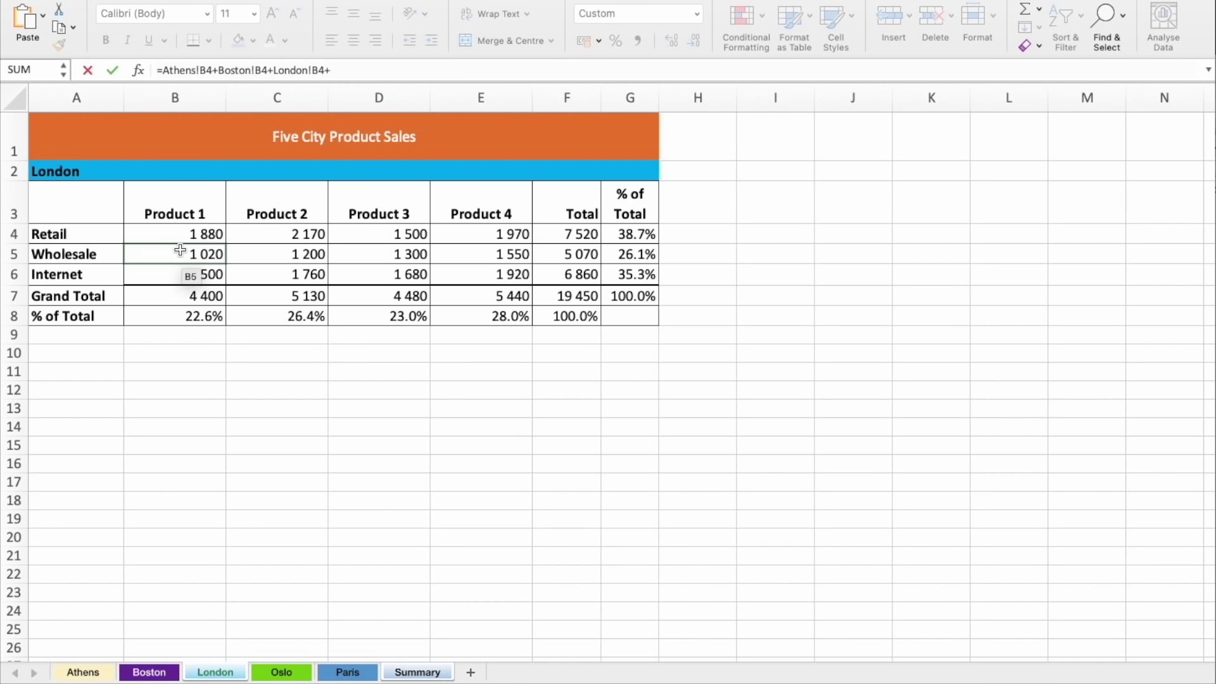
pyautogui.click(283, 670)
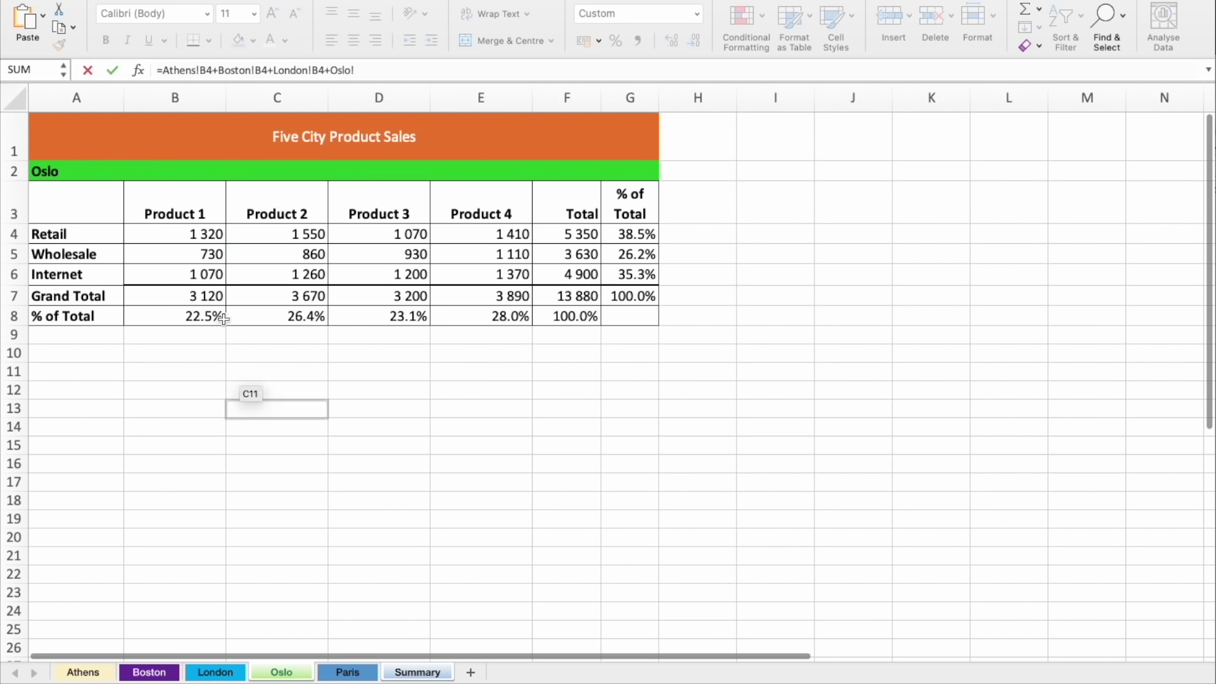
pyautogui.click(195, 242)
pyautogui.write('+')
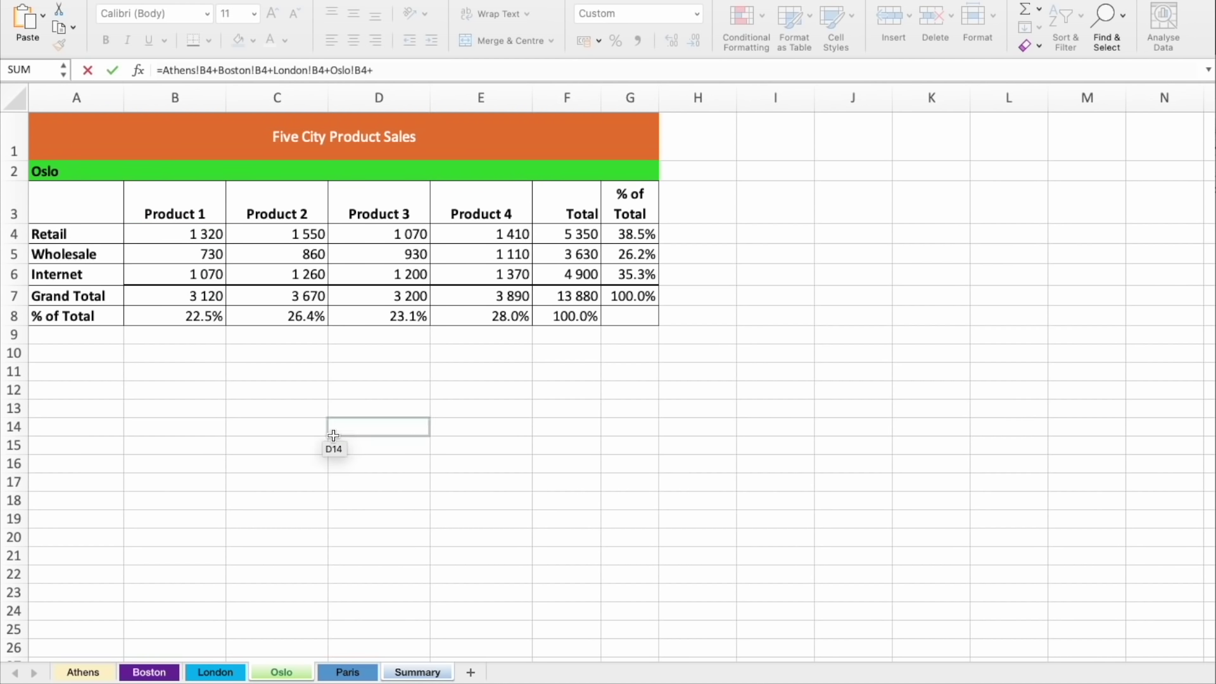
pyautogui.click(348, 670)
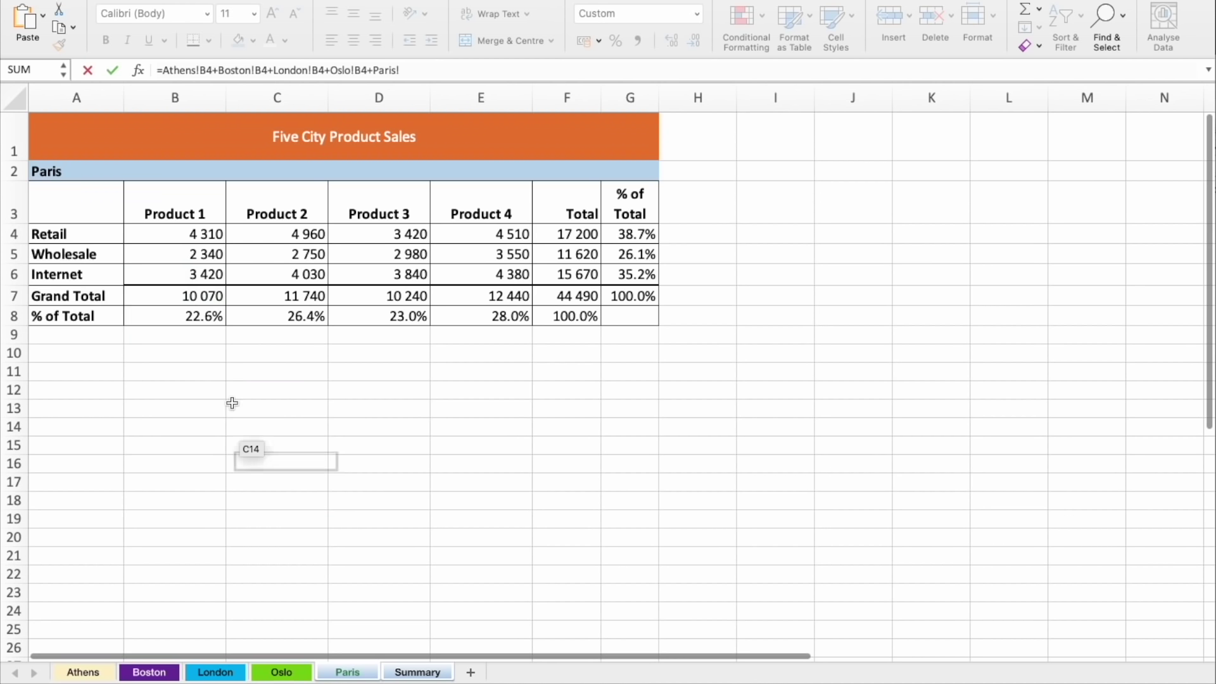
pyautogui.click(187, 235)
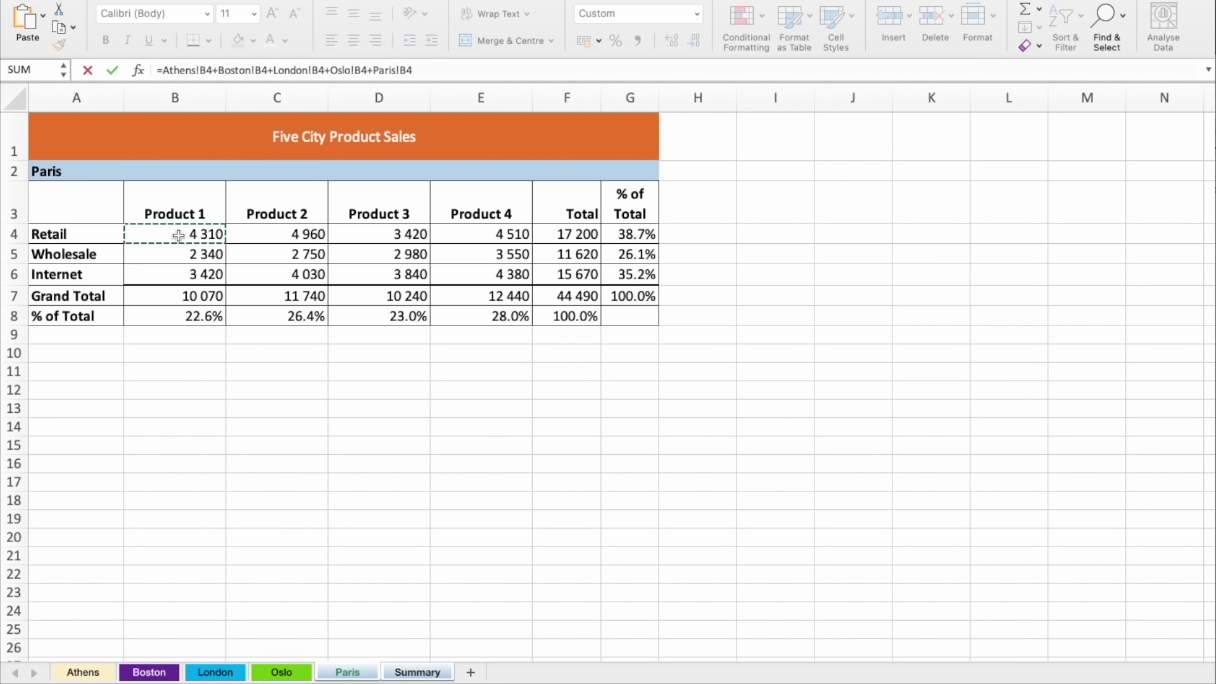
pyautogui.press('Return')
pyautogui.moveTo(227, 244); pyautogui.dragTo(537, 285)
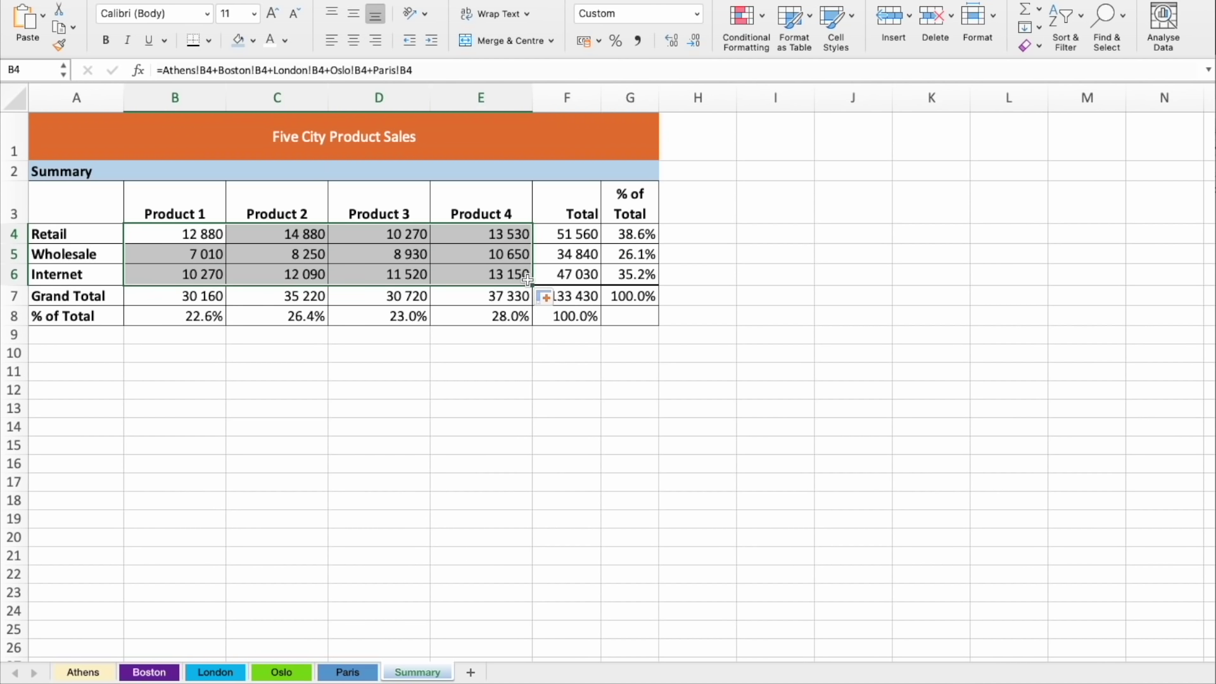
# Clear Summary B4:E6 so the totals read 0, then switch to the Athens sheet
pyautogui.press('Delete')
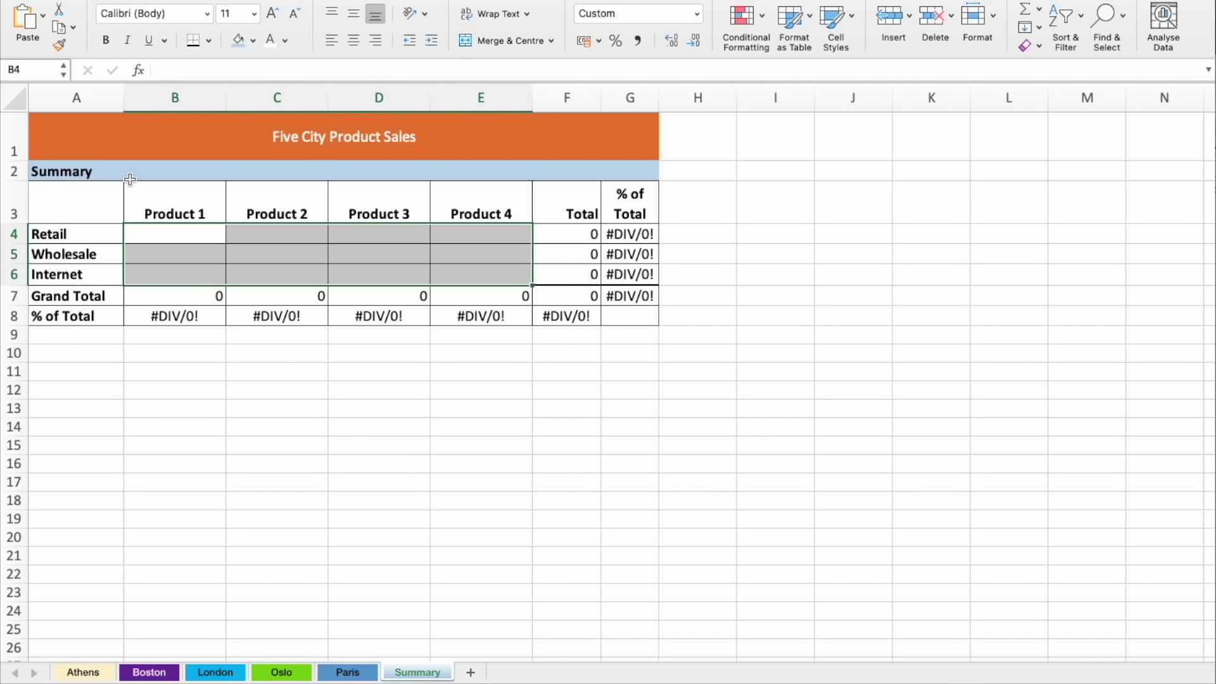
pyautogui.click(317, 335)
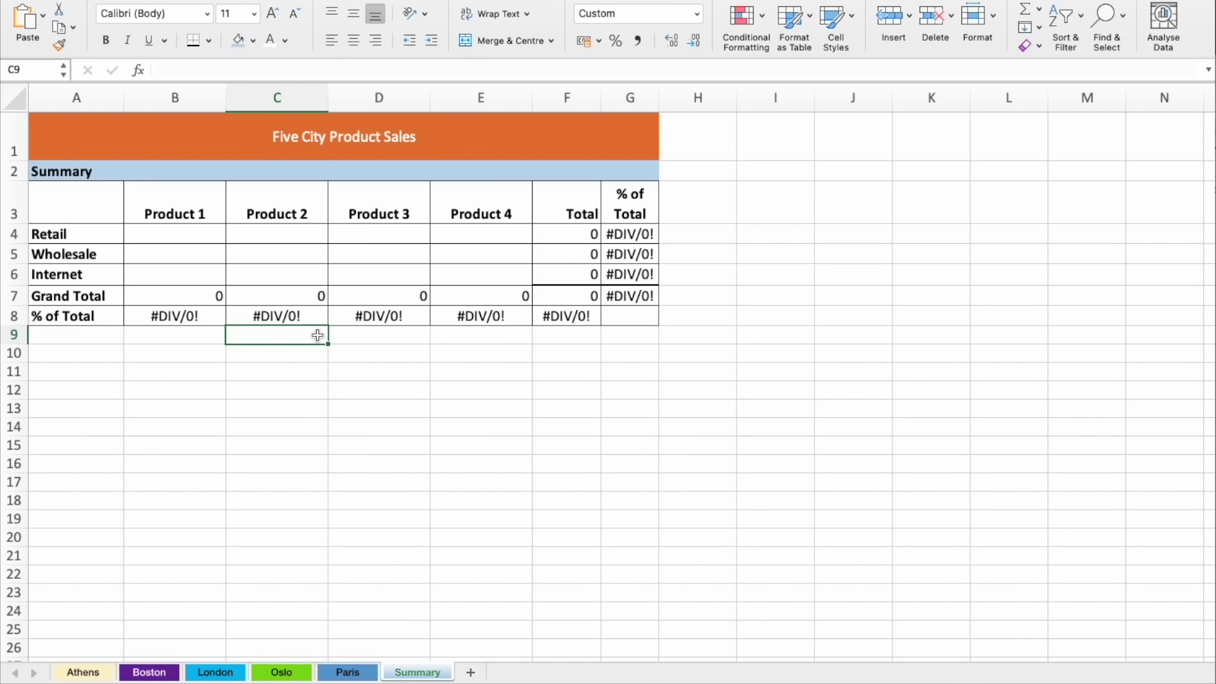
pyautogui.click(95, 675)
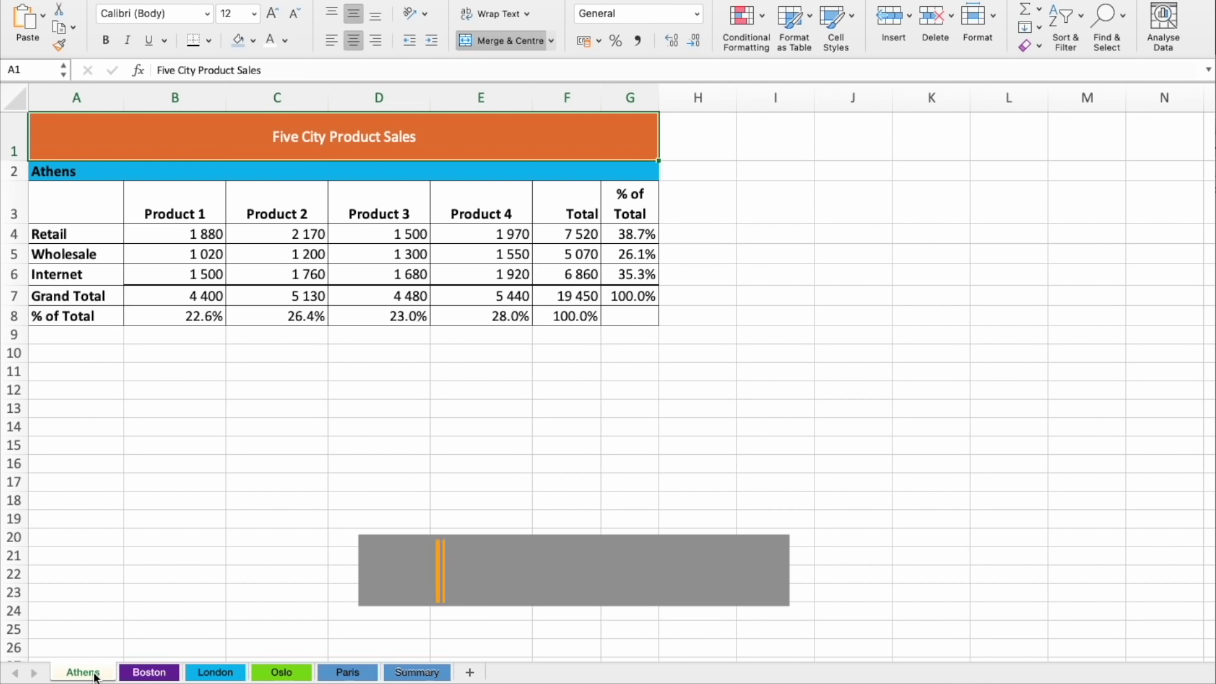
pyautogui.keyDown('shift'); pyautogui.click(149, 674); pyautogui.keyUp('shift')
pyautogui.click(83, 672)
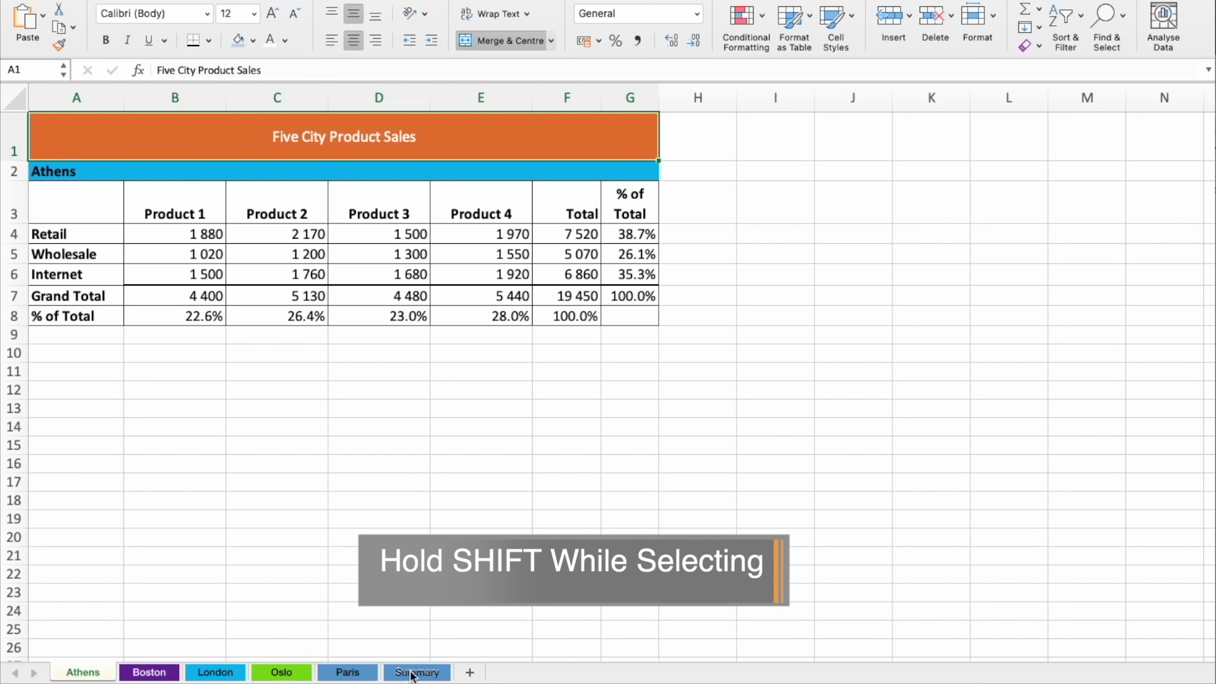
# Group the city sheets and make the A1 sales title bold and italic on all of them
pyautogui.keyDown('shift'); pyautogui.click(362, 675); pyautogui.keyUp('shift')
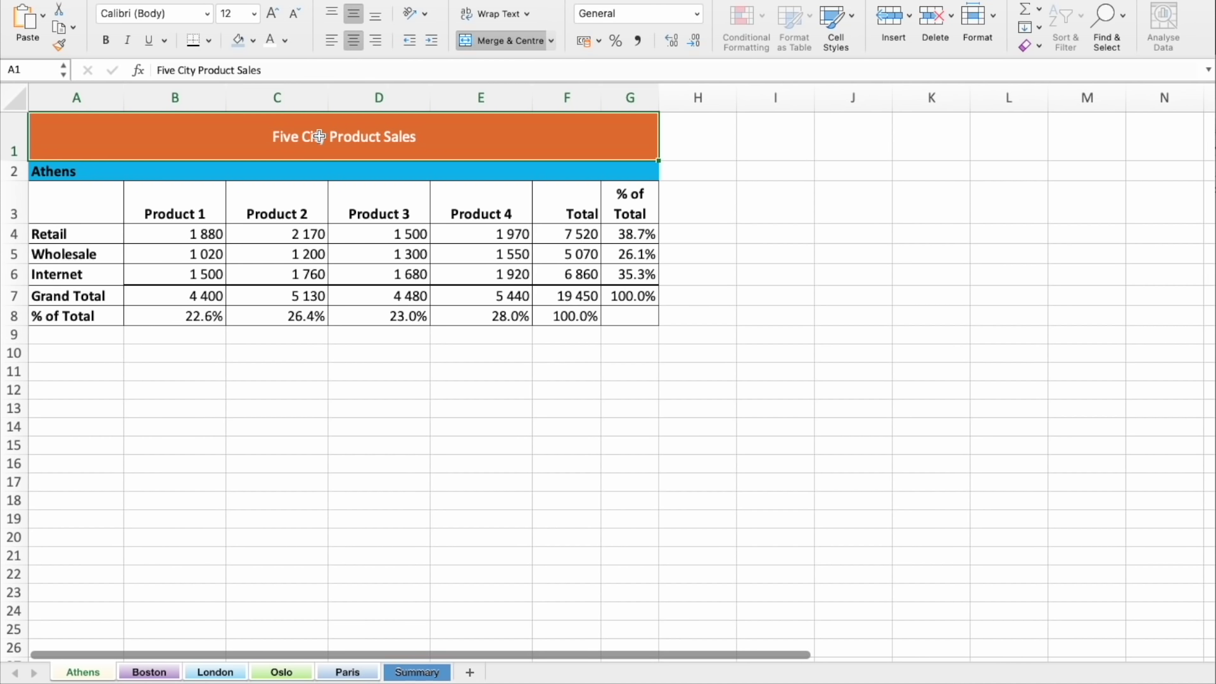
pyautogui.click(109, 44)
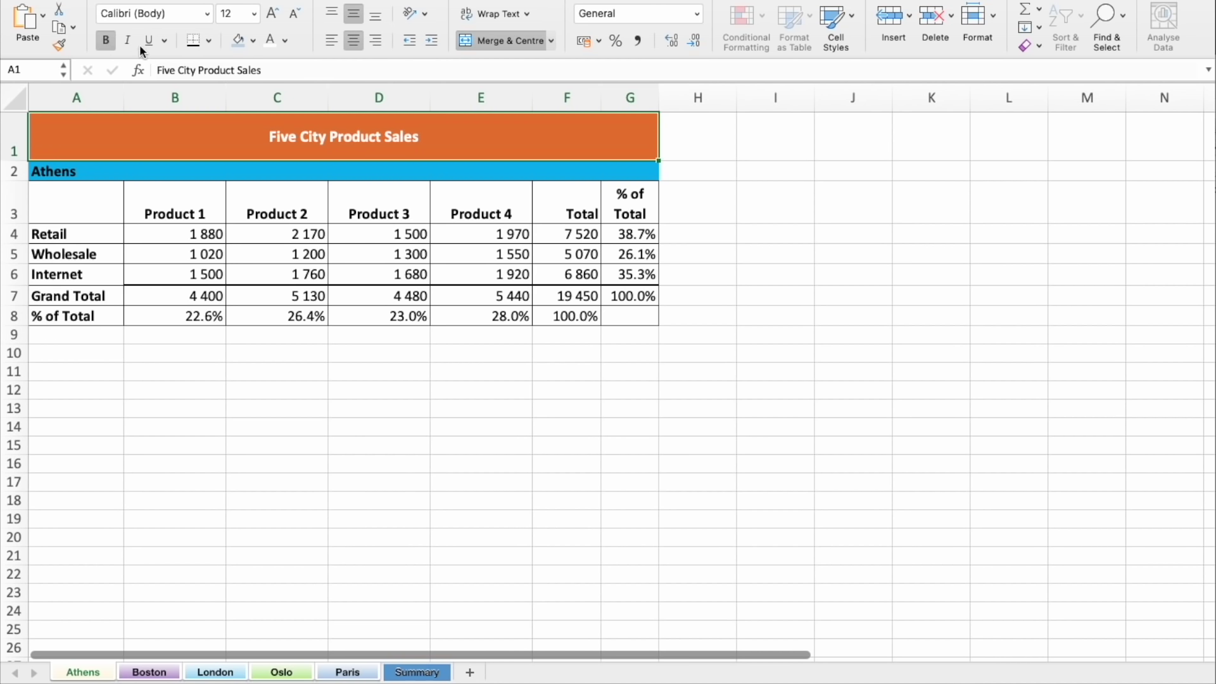
pyautogui.click(130, 43)
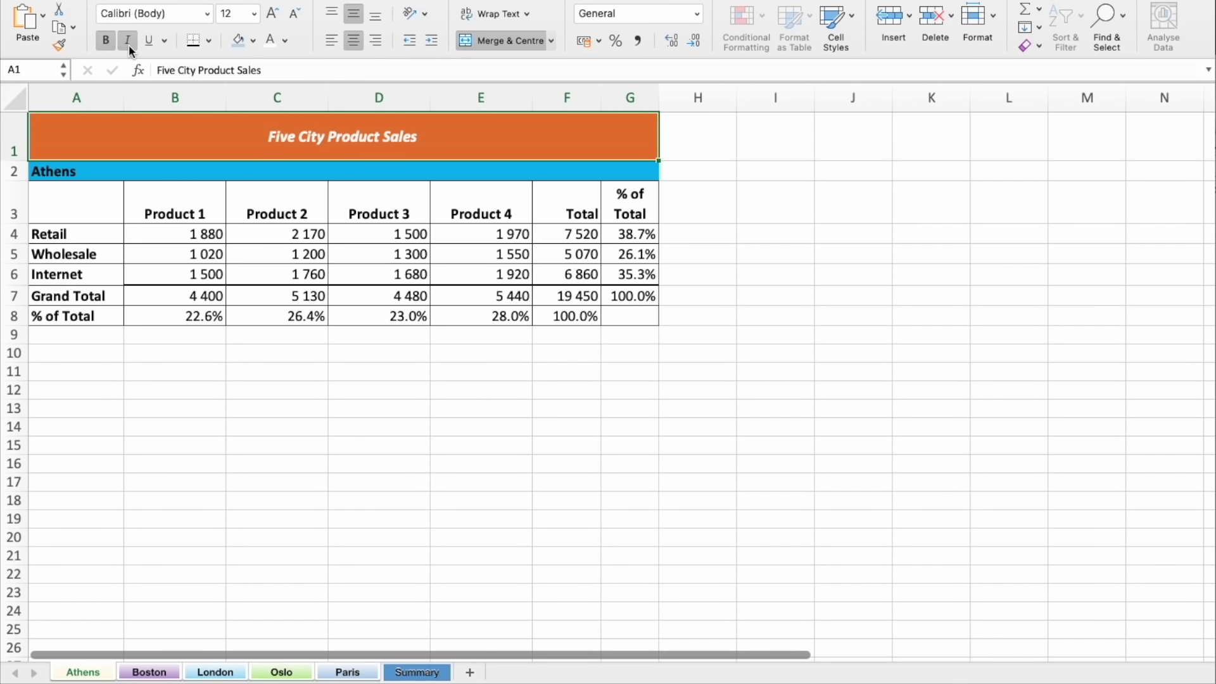
pyautogui.press('Down')
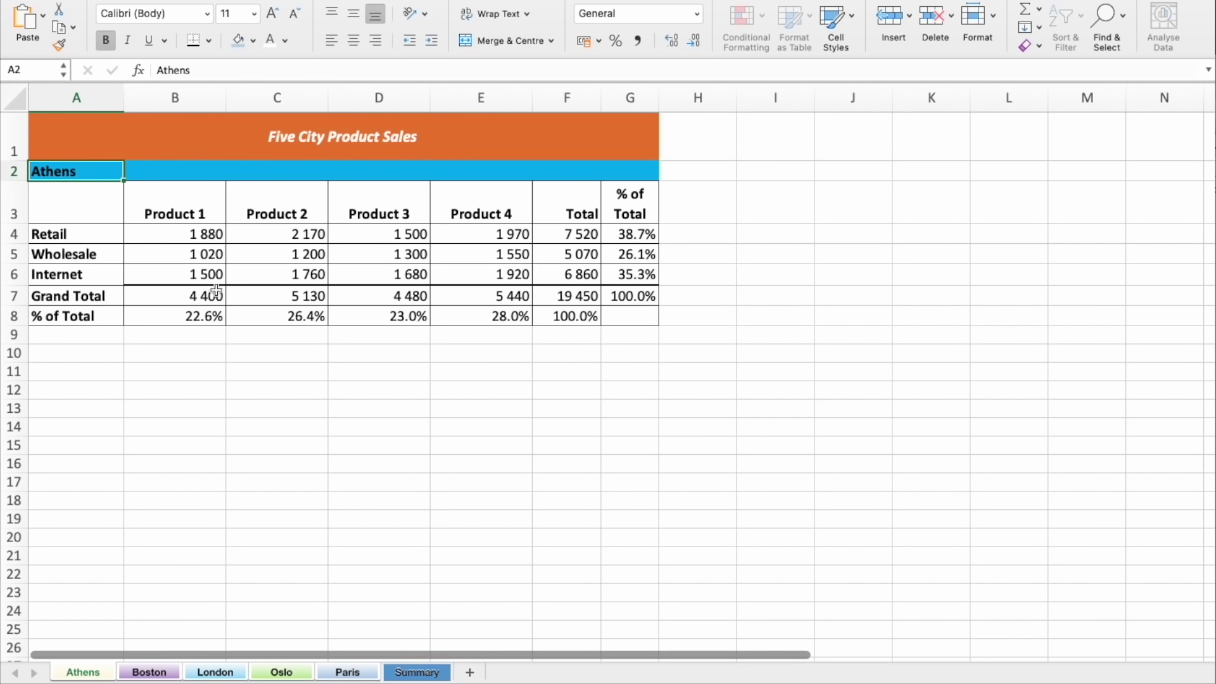
# Confirm the bold italic title on the Boston, London, Oslo and Paris sheets
pyautogui.click(145, 673)
pyautogui.click(213, 673)
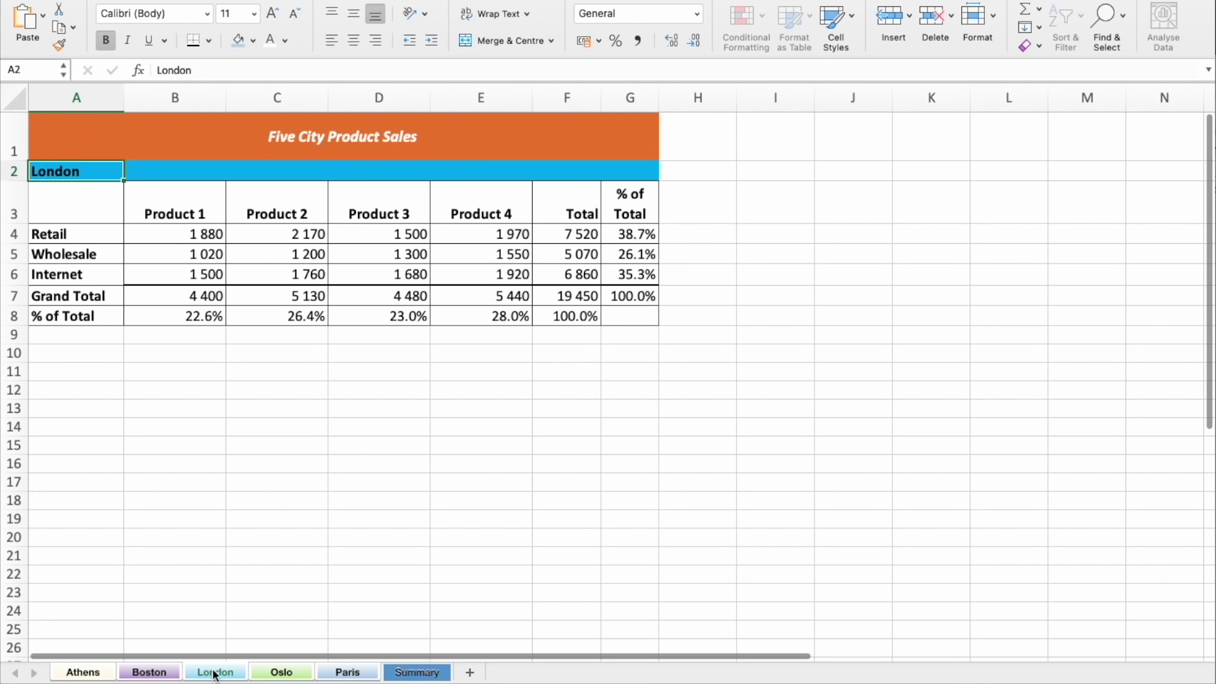
pyautogui.click(266, 676)
pyautogui.click(336, 675)
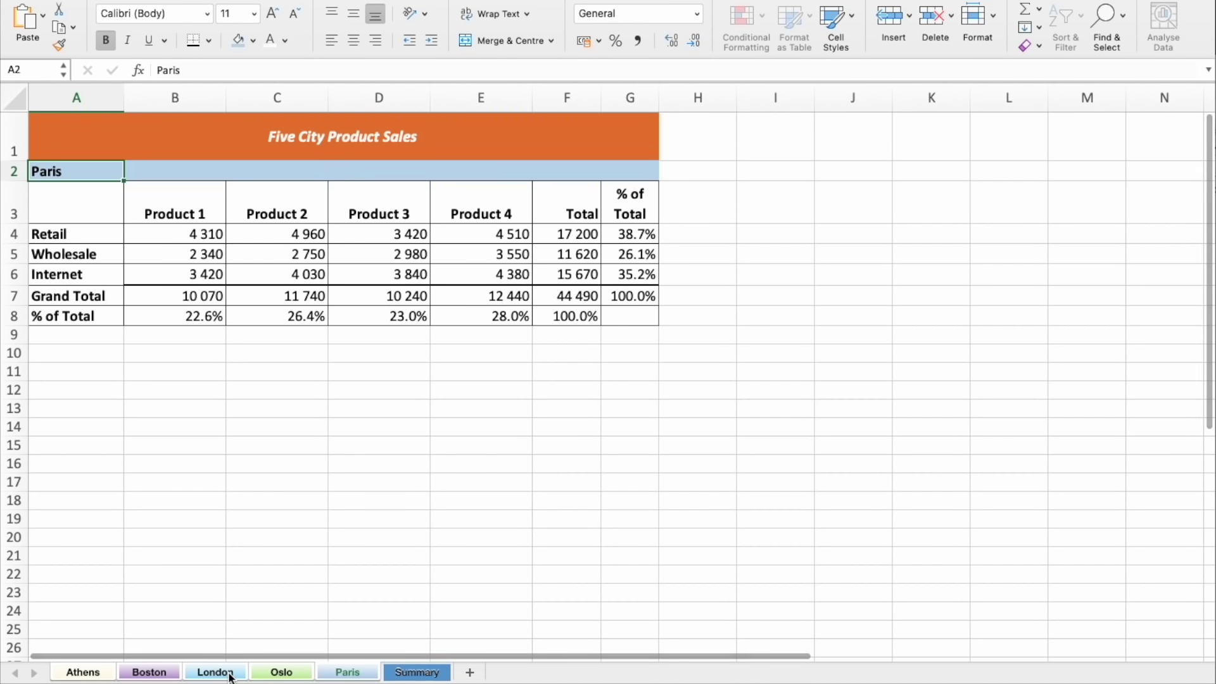
pyautogui.click(229, 674)
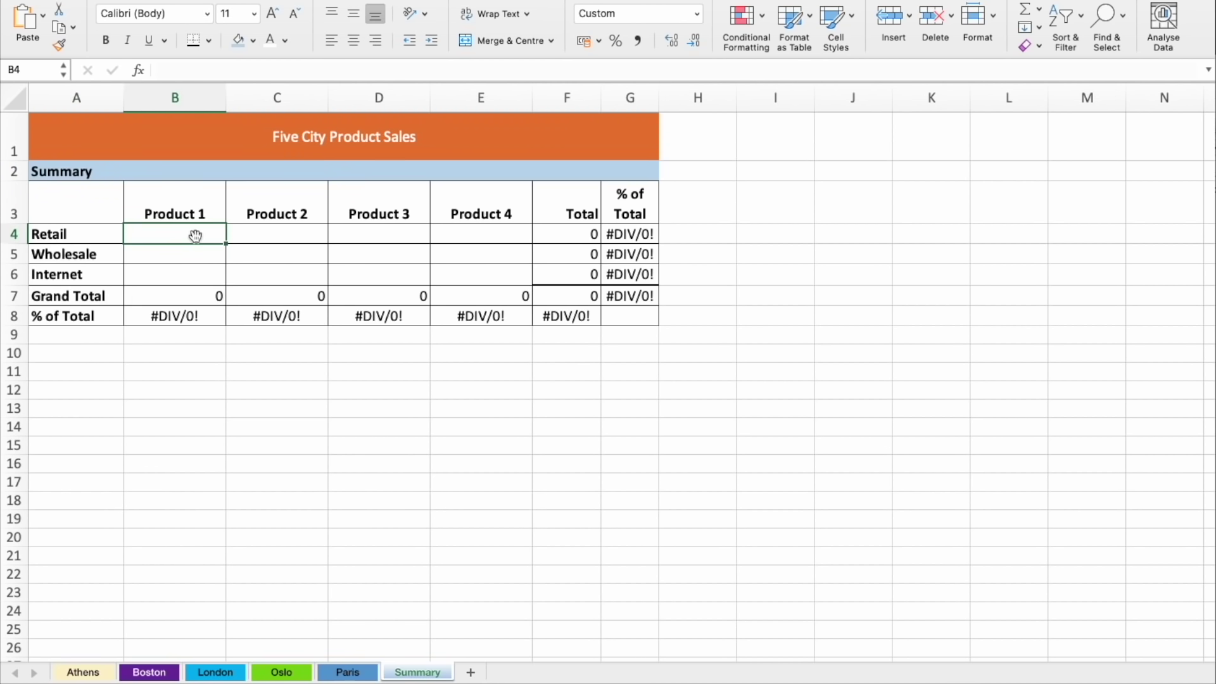
# Enter =SUM(Athens:Paris!B4) in Summary cell B4, totalling 12 880
pyautogui.write('=')
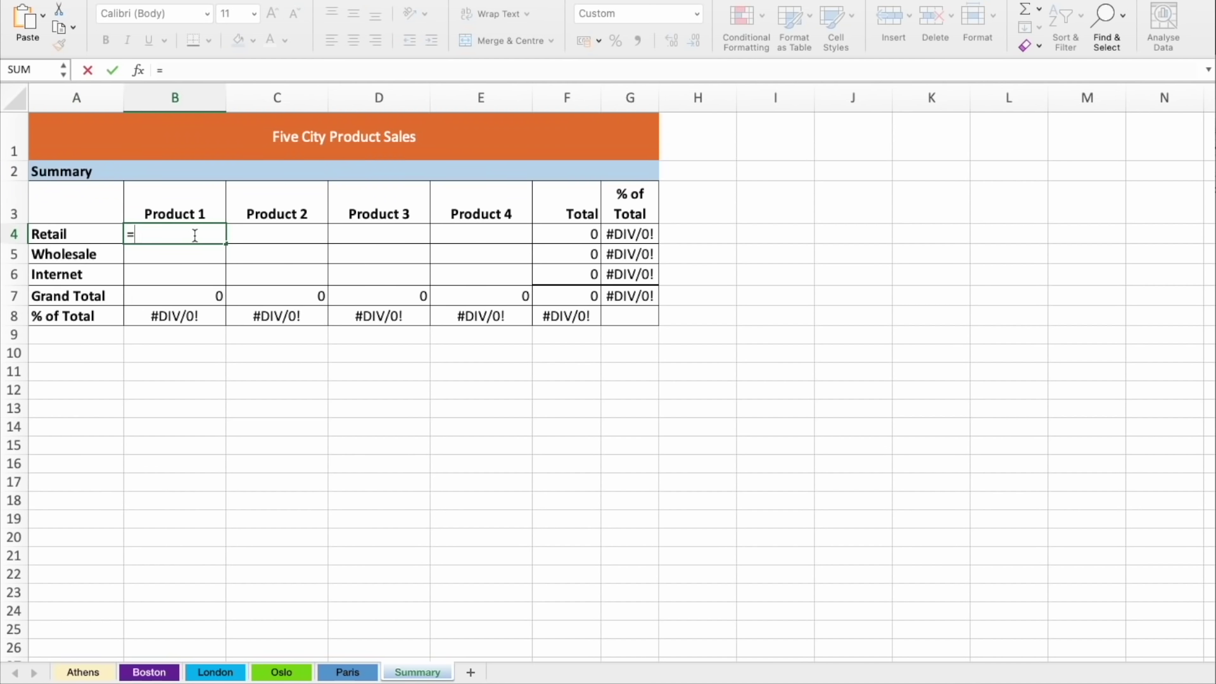
pyautogui.write('sum')
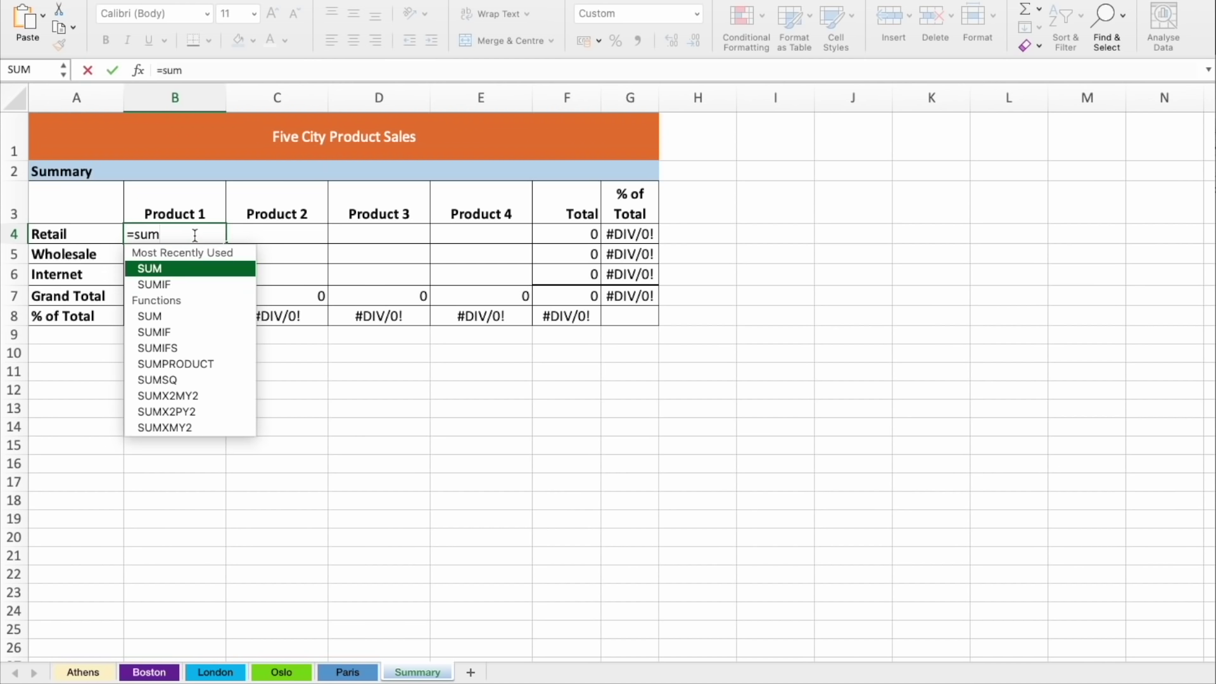
pyautogui.press('Tab')
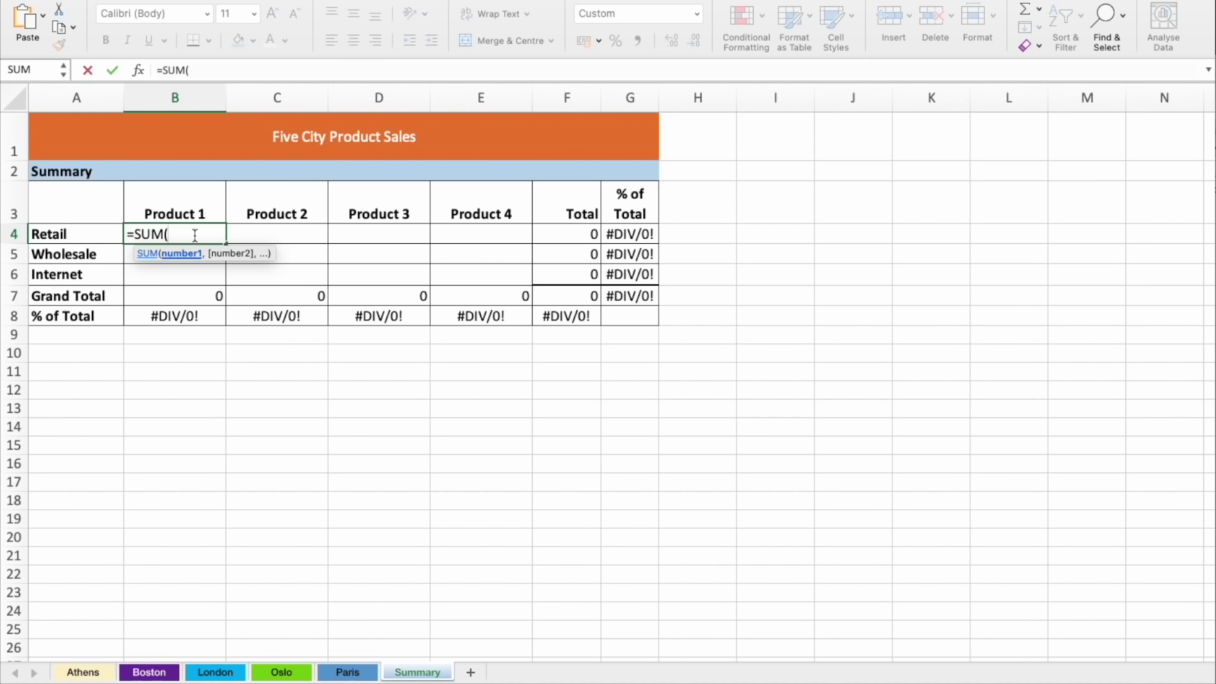
pyautogui.click(95, 674)
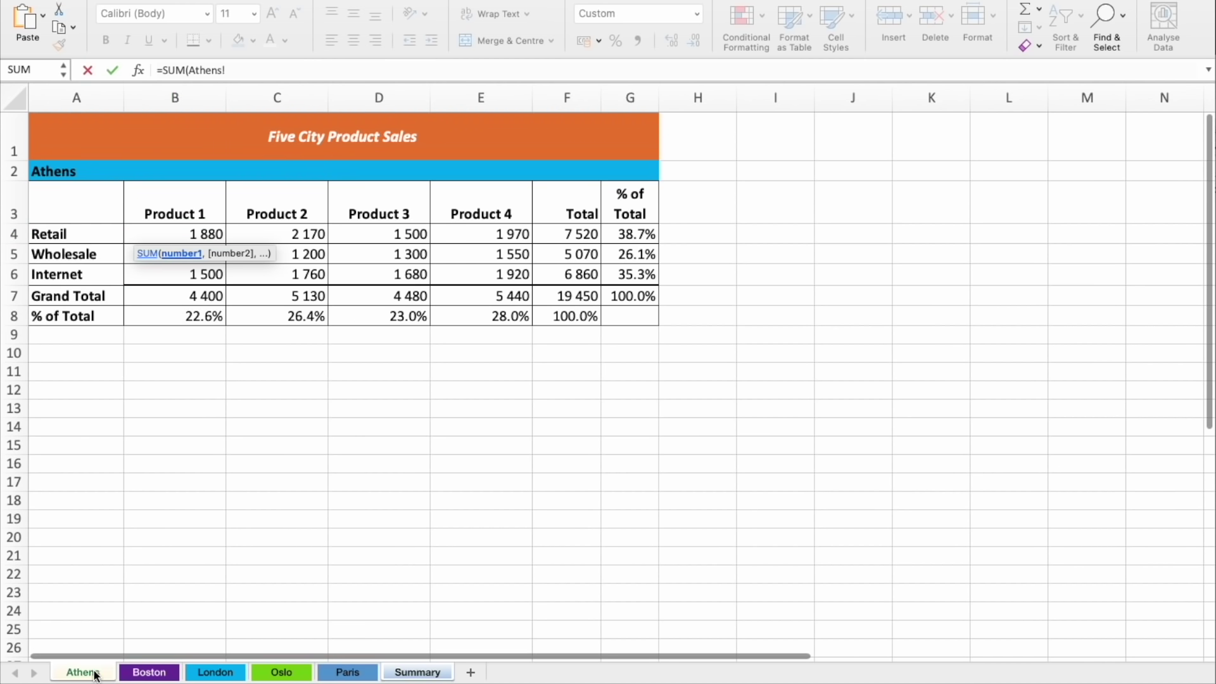
pyautogui.click(196, 232)
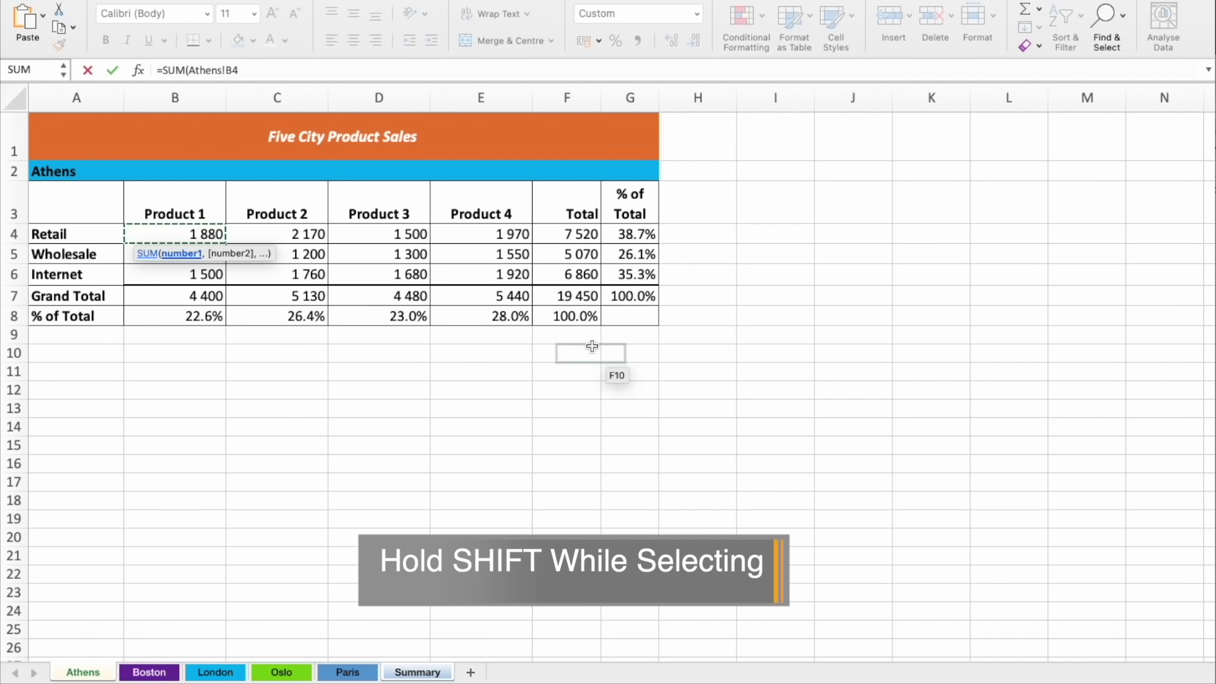
pyautogui.keyDown('shift'); pyautogui.click(358, 675); pyautogui.keyUp('shift')
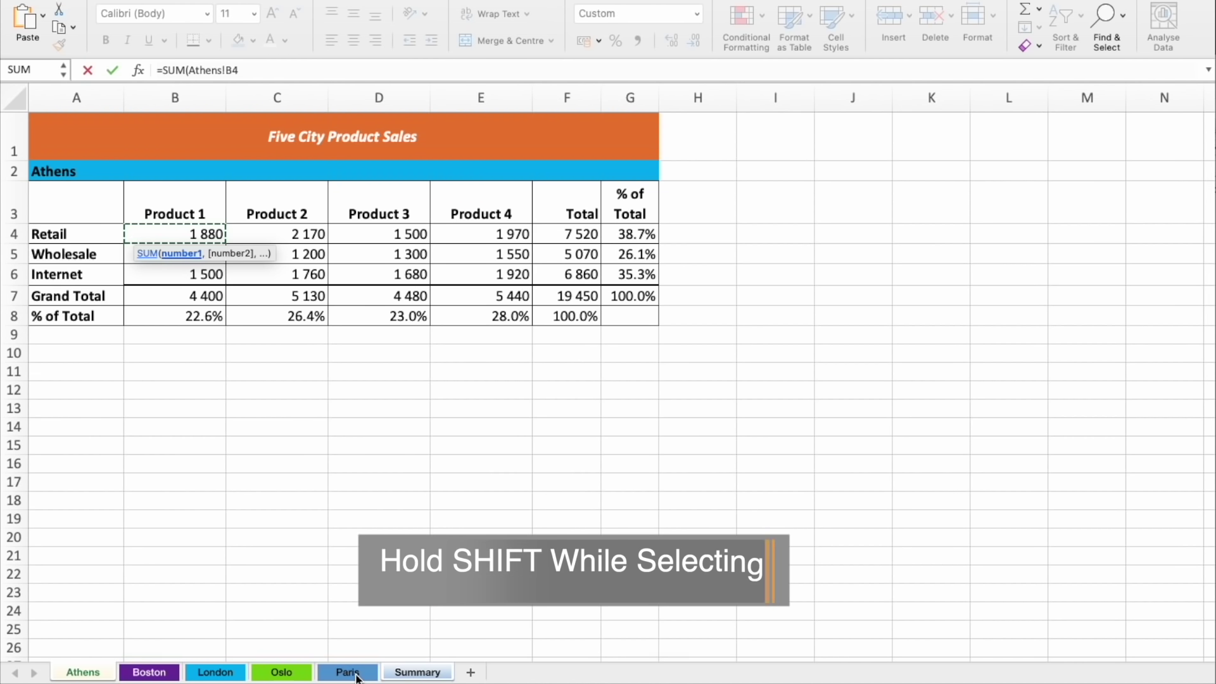
pyautogui.click(277, 70)
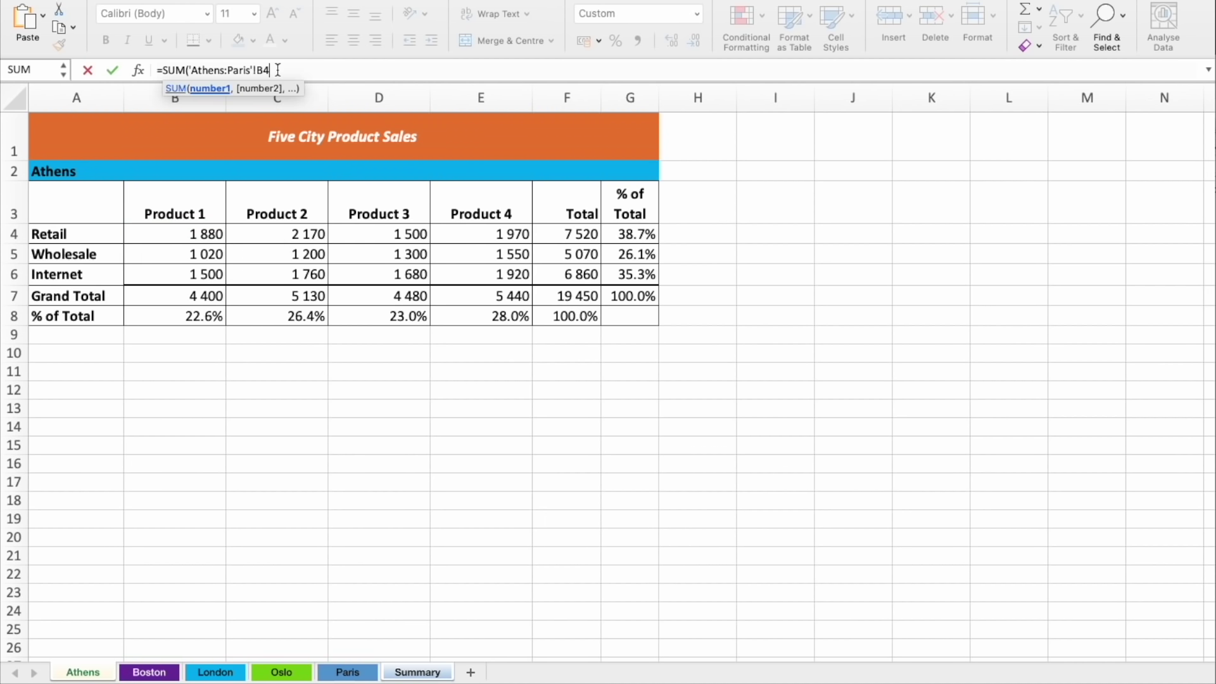
pyautogui.press('Return')
# Fill the 3D SUM formula through B4:E6, restoring the 133 430 grand total
pyautogui.click(213, 235)
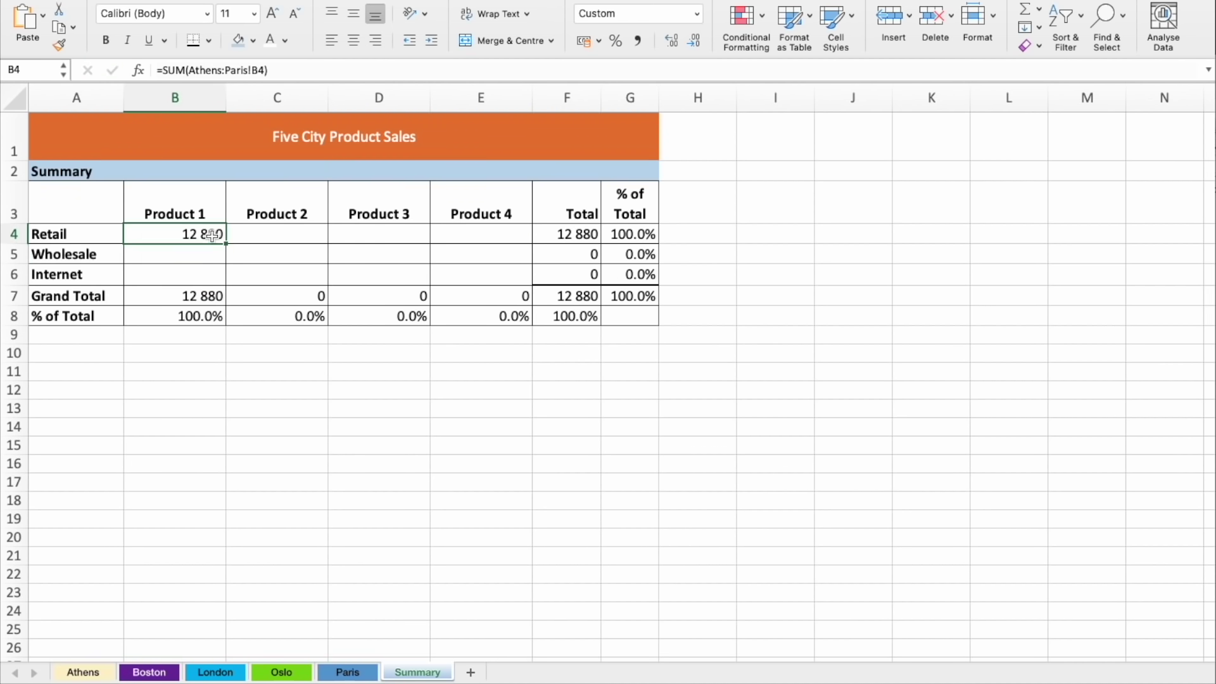
pyautogui.moveTo(226, 244); pyautogui.dragTo(526, 275)
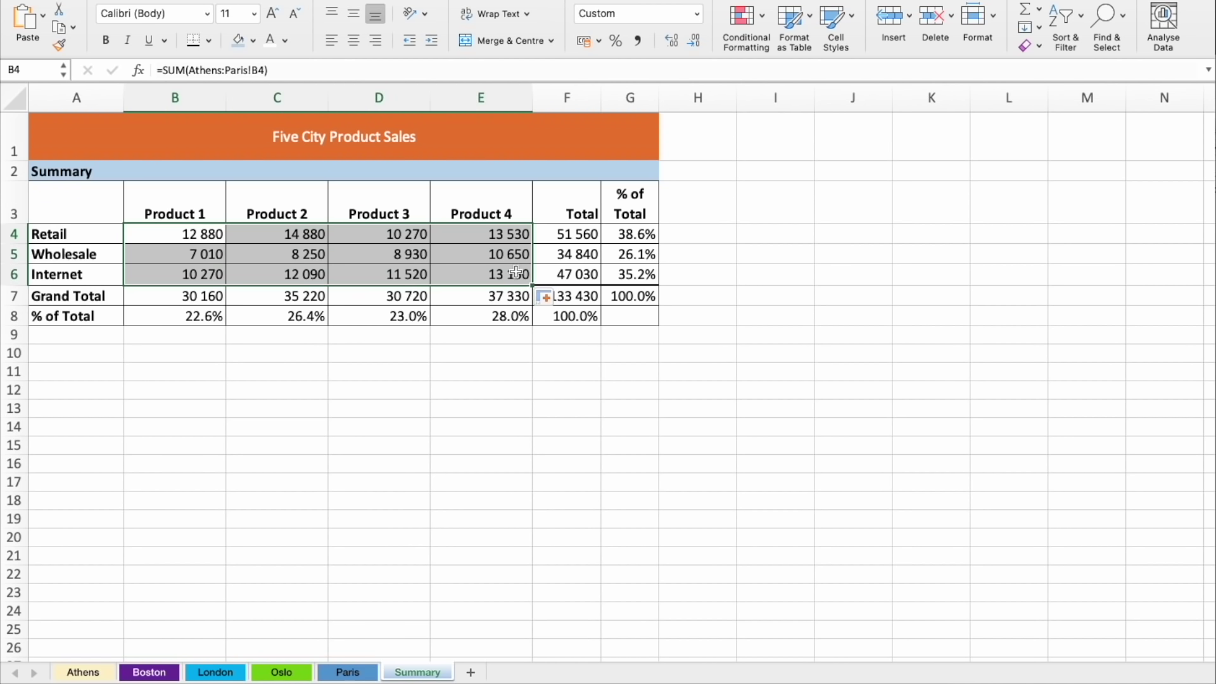
pyautogui.click(494, 361)
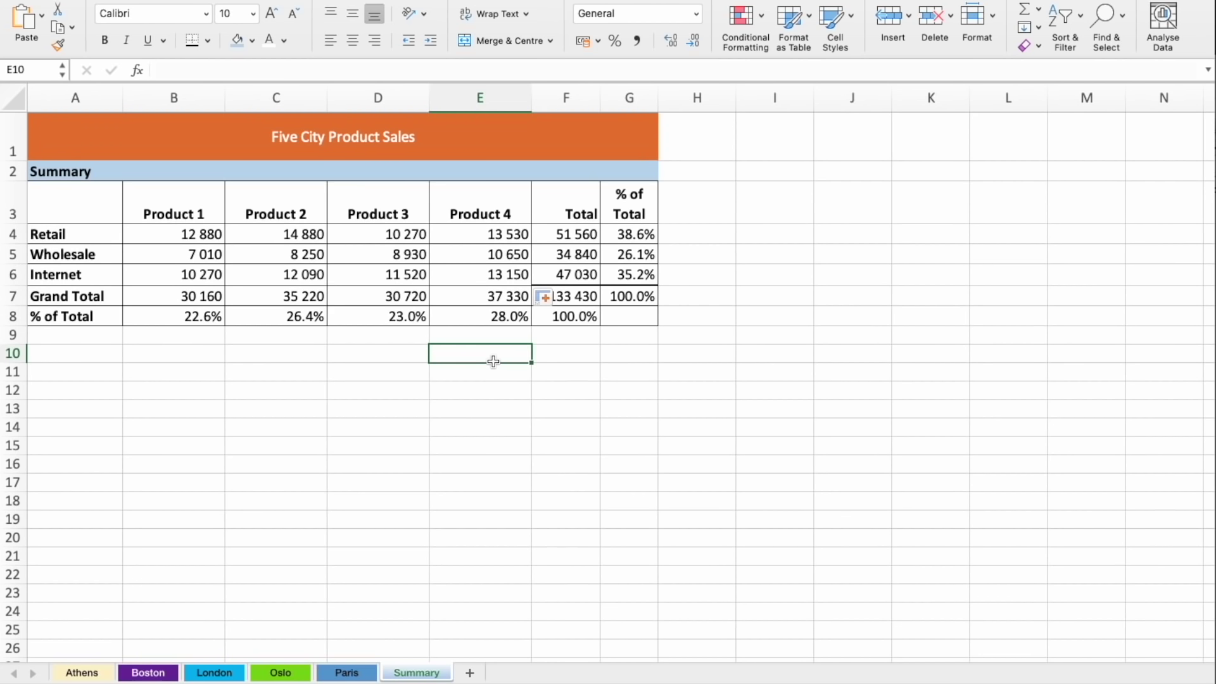